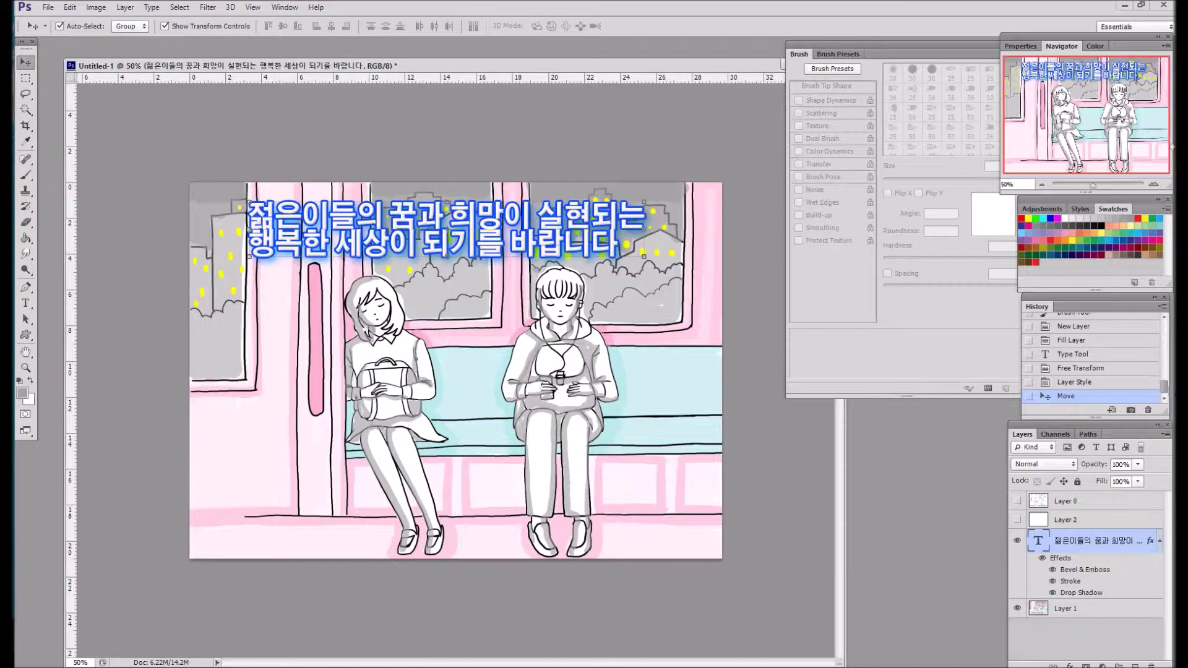
Zoom the subway illustration to 66.7% and close the floating Brush settings panel
click(1154, 184)
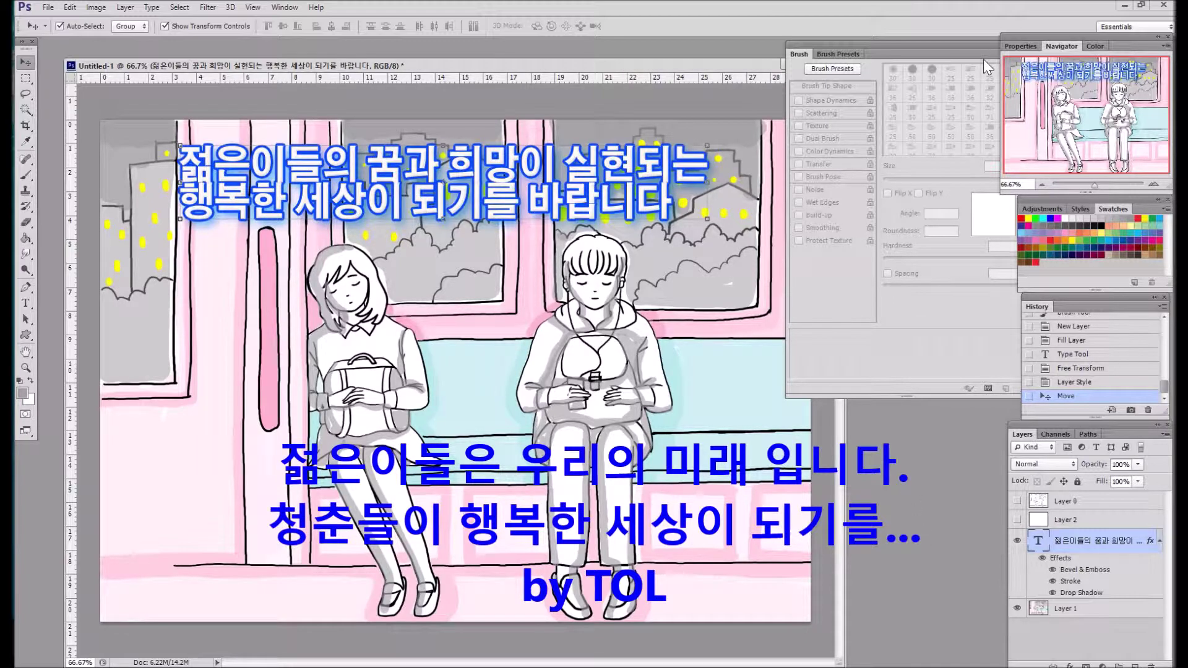
drag(980, 56, 900, 99)
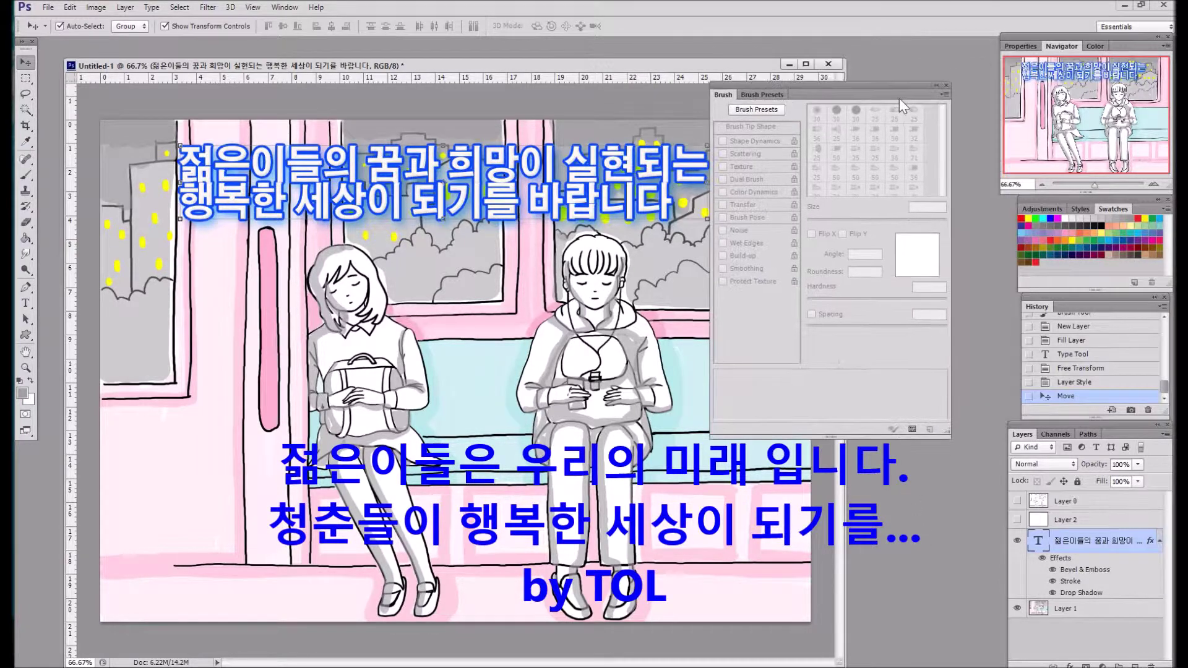
click(947, 86)
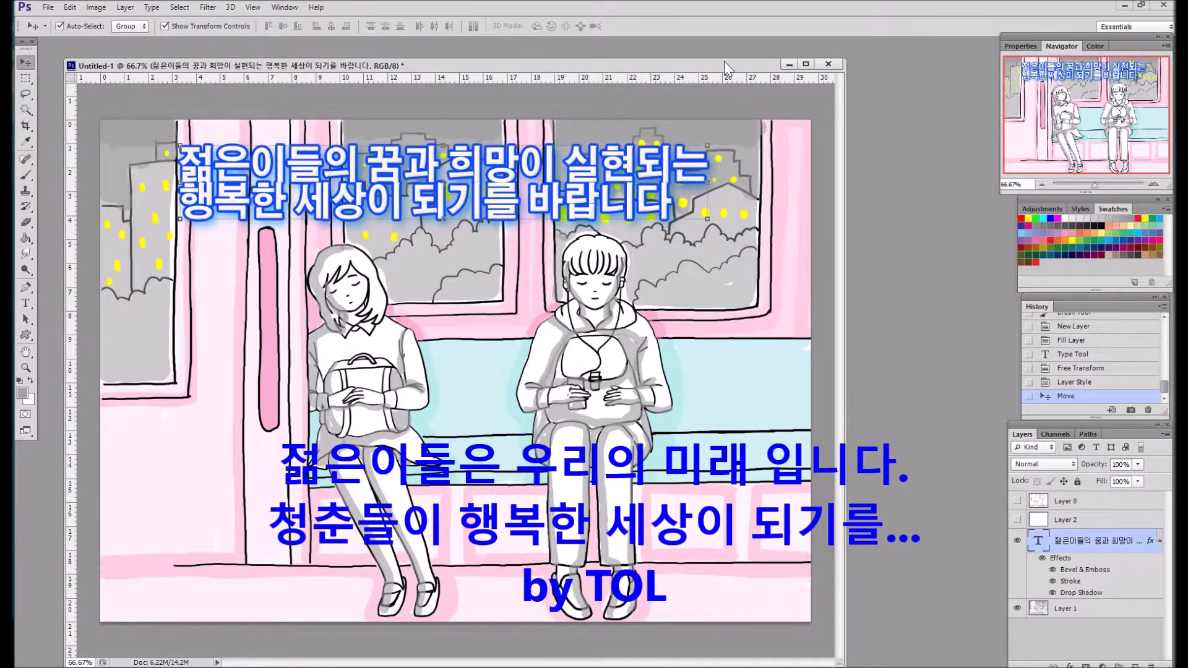
drag(724, 60, 759, 56)
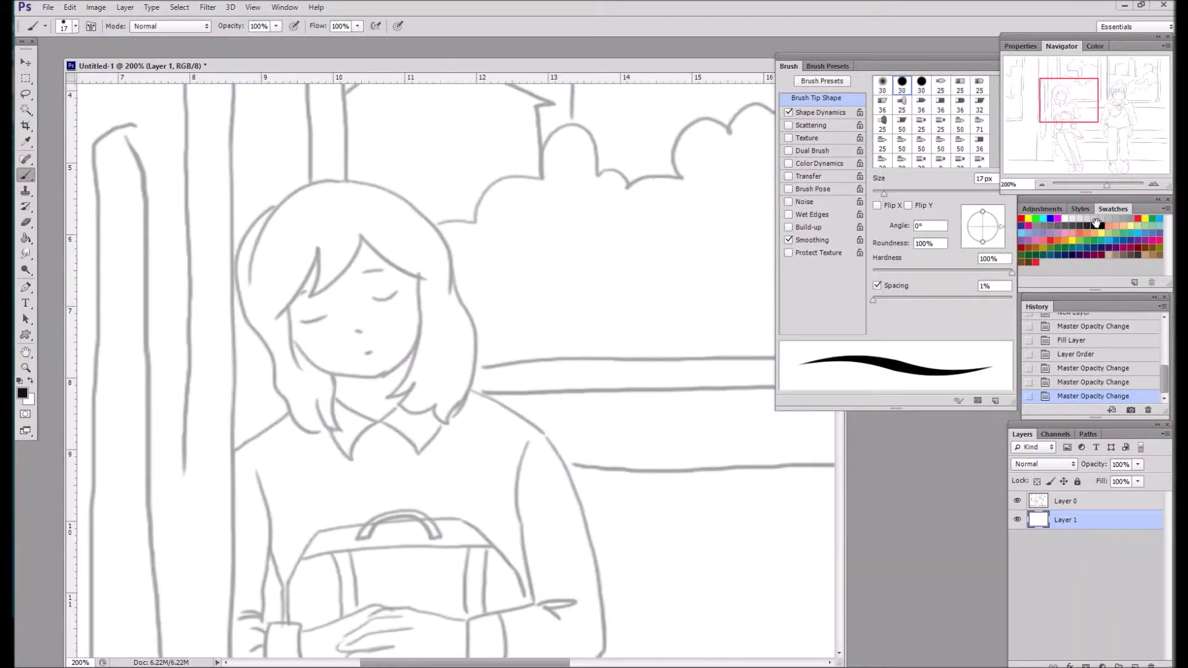
Try a light peach tint on the girl's face with an 11 px brush, then undo it
click(1116, 227)
click(22, 394)
click(906, 347)
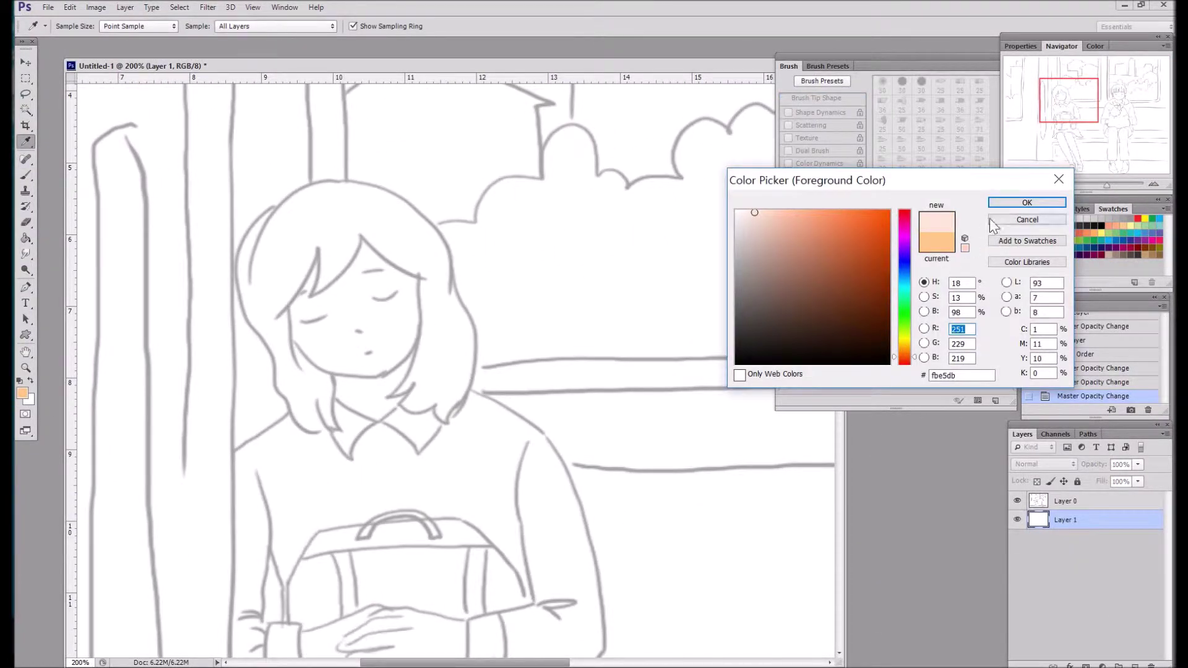
click(1010, 202)
key(bracketleft)
drag(365, 245, 346, 347)
key(ctrl+alt+z)
key(ctrl+alt+z)
On Layer 1, ink the girl's hair strands with a 6 px black brush
click(1065, 501)
click(1137, 464)
click(1065, 520)
key(bracketleft)
key(bracketleft)
key(bracketleft)
key(d)
drag(366, 226, 316, 296)
mouse_move(337, 243)
mouse_down()
mouse_move(313, 297)
mouse_move(312, 384)
mouse_up()
Ink the girl's face outline, hair parting, top of head and hair sides
drag(298, 345, 421, 280)
drag(365, 227, 422, 331)
drag(431, 371, 396, 410)
mouse_move(346, 179)
mouse_down()
mouse_move(477, 325)
mouse_move(447, 416)
mouse_up()
mouse_move(347, 180)
mouse_down()
mouse_move(246, 255)
mouse_move(339, 438)
mouse_up()
drag(330, 378, 345, 427)
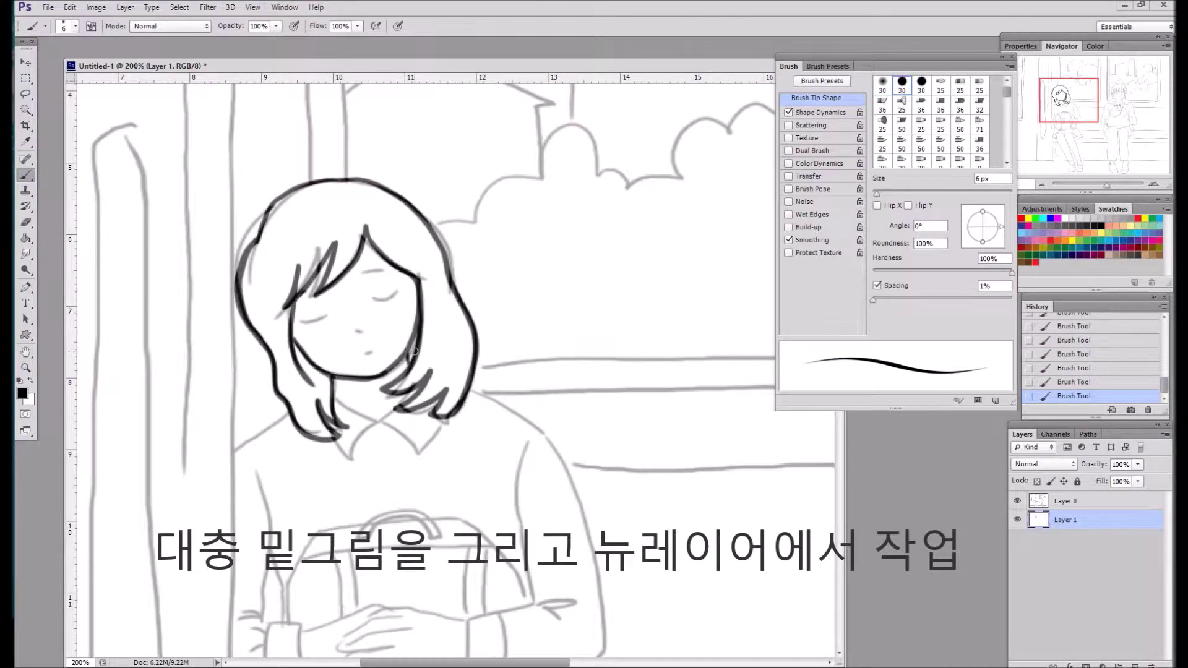
Ink the girl's right arm, left shoulder, bag handle, bag edges and sleeve cuff
drag(538, 433, 534, 599)
drag(537, 430, 597, 579)
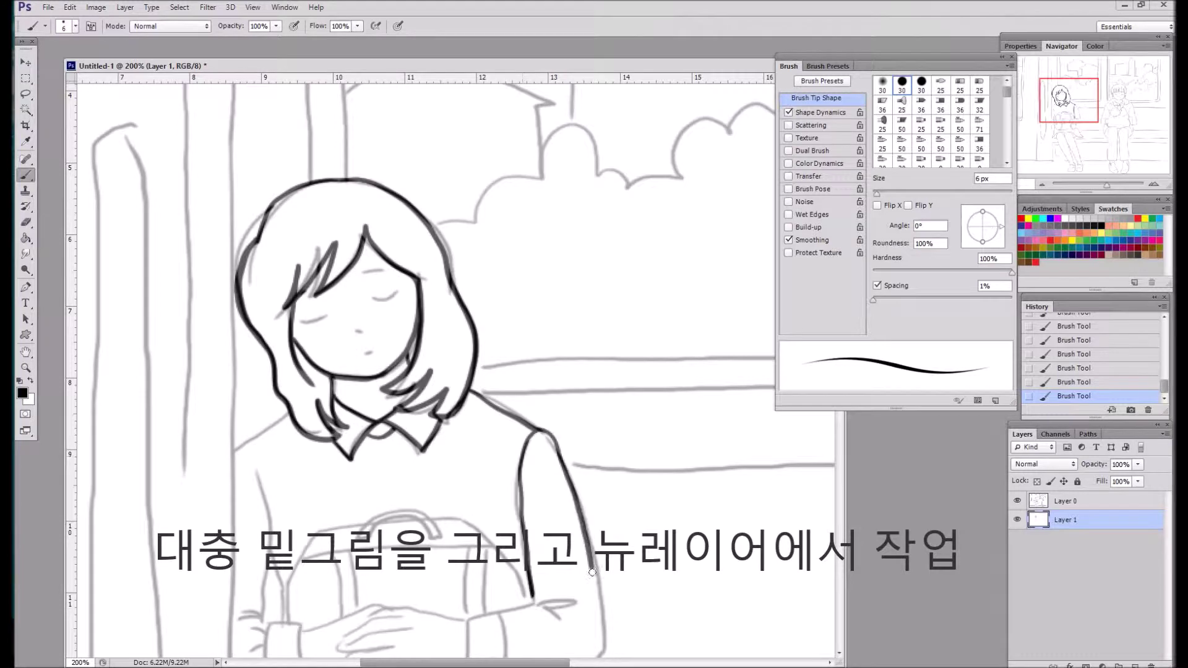
drag(272, 455, 303, 346)
drag(319, 304, 265, 345)
drag(388, 430, 468, 417)
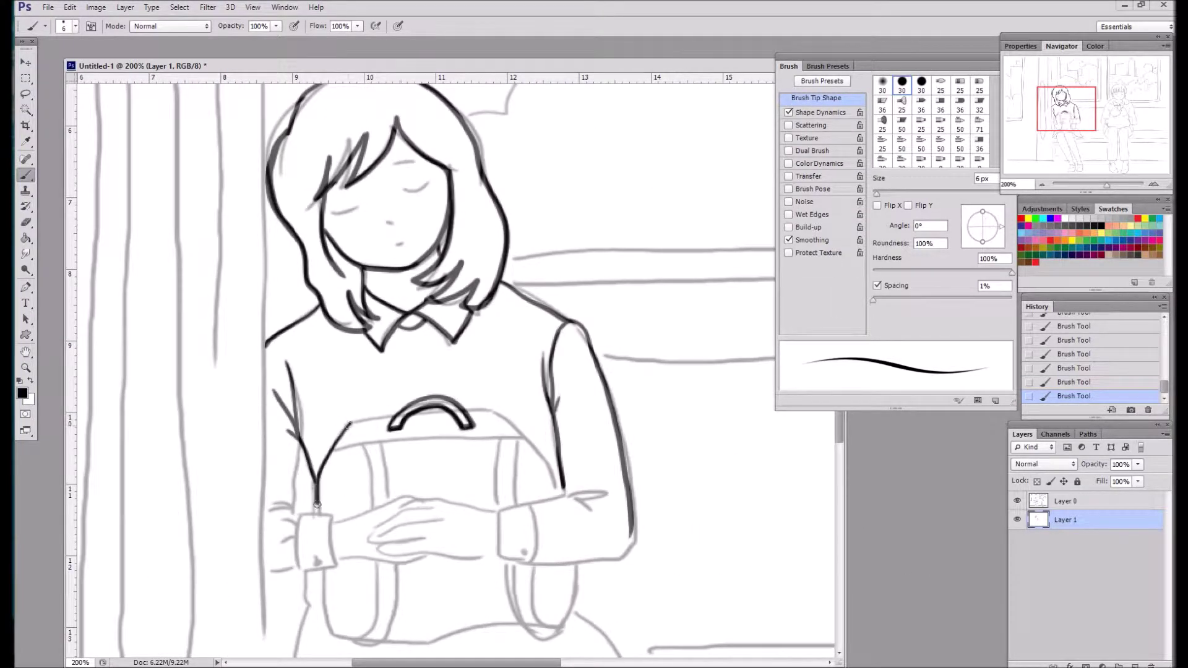
drag(368, 445, 526, 437)
drag(375, 446, 371, 508)
drag(302, 495, 372, 394)
drag(370, 399, 342, 410)
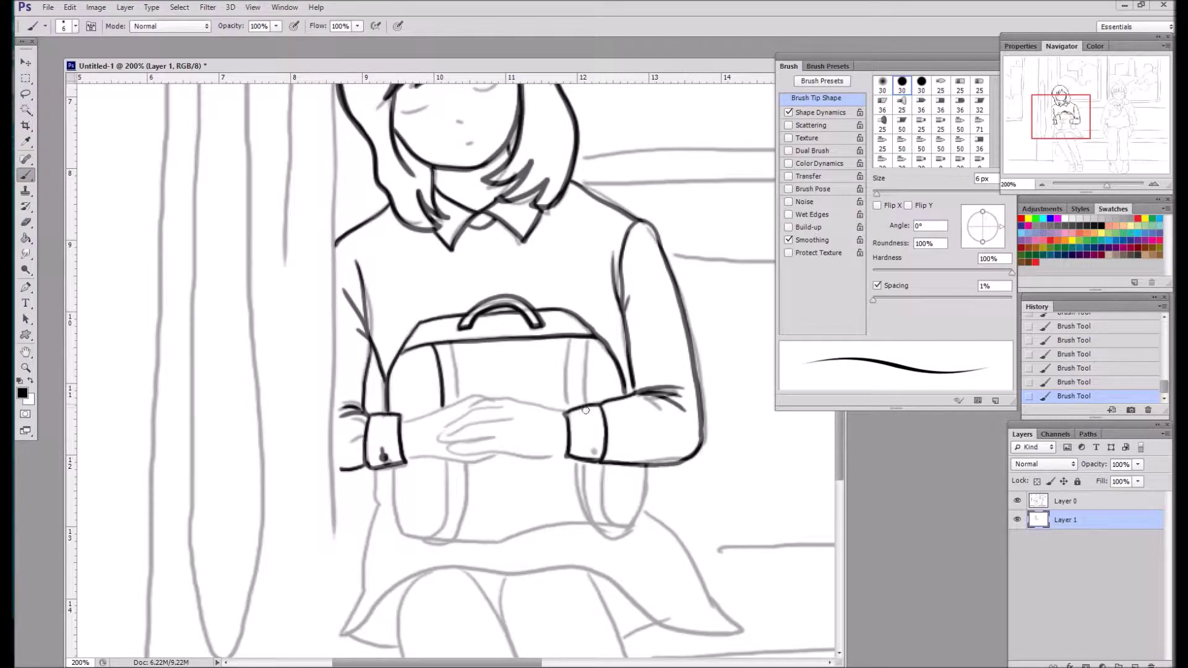
Ink the girl's clasped hands, both sides of the bag strap, and the skirt hem
mouse_move(564, 453)
mouse_down()
mouse_move(486, 441)
mouse_move(458, 454)
mouse_up()
drag(442, 405, 430, 542)
drag(455, 354, 423, 544)
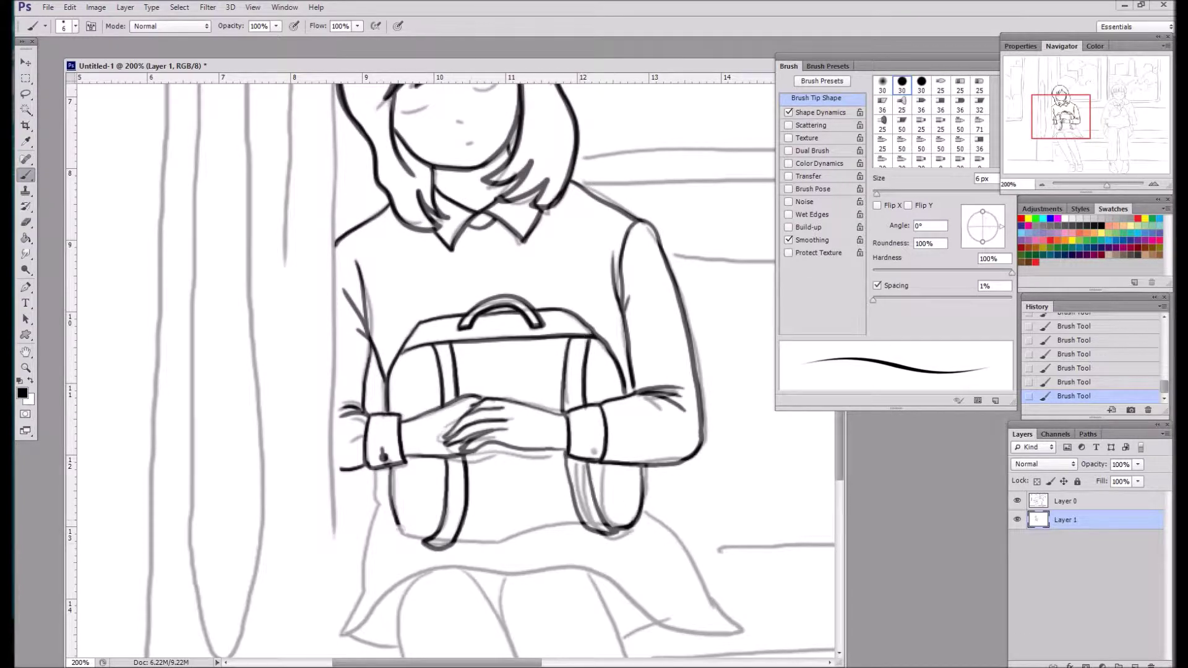
drag(616, 513, 662, 451)
mouse_move(420, 522)
mouse_down()
mouse_move(798, 566)
mouse_move(699, 452)
mouse_up()
drag(699, 452, 699, 346)
Ink the girl's legs and both shoes, including the left shoe's strap details
mouse_move(557, 433)
mouse_down()
mouse_move(440, 288)
mouse_move(464, 164)
mouse_up()
mouse_move(378, 183)
mouse_down()
mouse_move(379, 226)
mouse_move(550, 564)
mouse_up()
mouse_move(447, 162)
mouse_down()
mouse_move(604, 590)
mouse_move(650, 577)
mouse_up()
drag(566, 170, 702, 562)
scroll(843, 473, down, 1)
scroll(843, 473, down, 1)
mouse_move(536, 594)
mouse_down()
mouse_move(603, 563)
mouse_move(582, 637)
mouse_up()
mouse_move(603, 522)
mouse_down()
mouse_move(585, 636)
mouse_move(708, 532)
mouse_up()
drag(704, 523, 696, 569)
drag(648, 567, 676, 570)
drag(539, 585, 595, 575)
drag(1062, 152, 1071, 79)
Ink the window building's pillars, outline, stepped roof, roof slope and wall bracket
drag(306, 90, 316, 457)
drag(271, 90, 278, 458)
mouse_move(312, 184)
mouse_down()
mouse_move(440, 278)
mouse_move(628, 164)
mouse_move(544, 249)
mouse_move(545, 337)
mouse_up()
drag(1060, 81, 1084, 82)
drag(374, 156, 487, 204)
drag(482, 234, 481, 304)
drag(488, 85, 486, 606)
drag(525, 85, 524, 640)
Ink the window's bottom edge, the bushes outside, and the building's bracket and right wall
drag(1084, 82, 1070, 99)
mouse_move(659, 402)
mouse_down()
mouse_move(317, 411)
mouse_move(700, 437)
mouse_up()
mouse_move(272, 281)
mouse_down()
mouse_move(583, 161)
mouse_move(659, 149)
mouse_up()
drag(1082, 99, 1073, 82)
drag(303, 269, 371, 309)
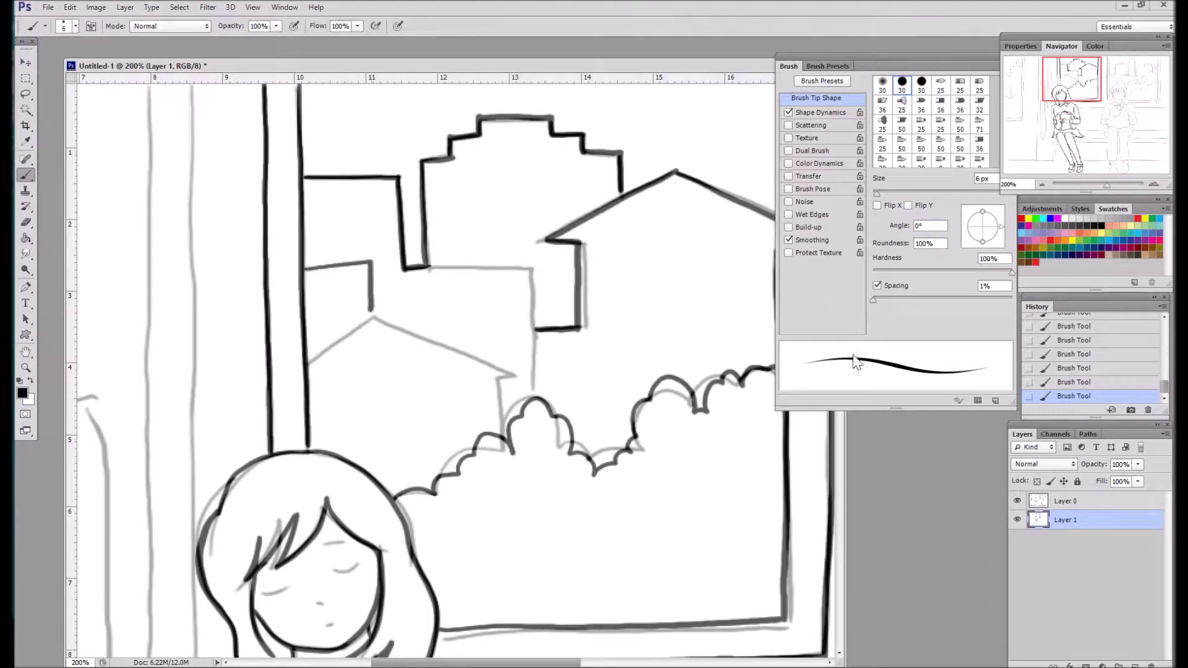
drag(533, 270, 536, 396)
Ink the boy's hair bangs and head outline, undoing the last misdrawn stroke
drag(1079, 84, 1123, 100)
drag(492, 250, 488, 321)
drag(539, 257, 544, 325)
mouse_move(387, 334)
mouse_down()
mouse_move(526, 211)
mouse_move(582, 321)
mouse_up()
mouse_move(408, 322)
mouse_down()
mouse_move(408, 368)
mouse_move(526, 430)
mouse_move(560, 365)
mouse_move(440, 408)
mouse_up()
key(ctrl+z)
Ink the boy's neck, hood collar, and left sleeve down to the cuff
drag(529, 433, 489, 492)
mouse_move(409, 401)
mouse_down()
mouse_move(402, 489)
mouse_move(489, 495)
mouse_up()
drag(545, 396, 488, 492)
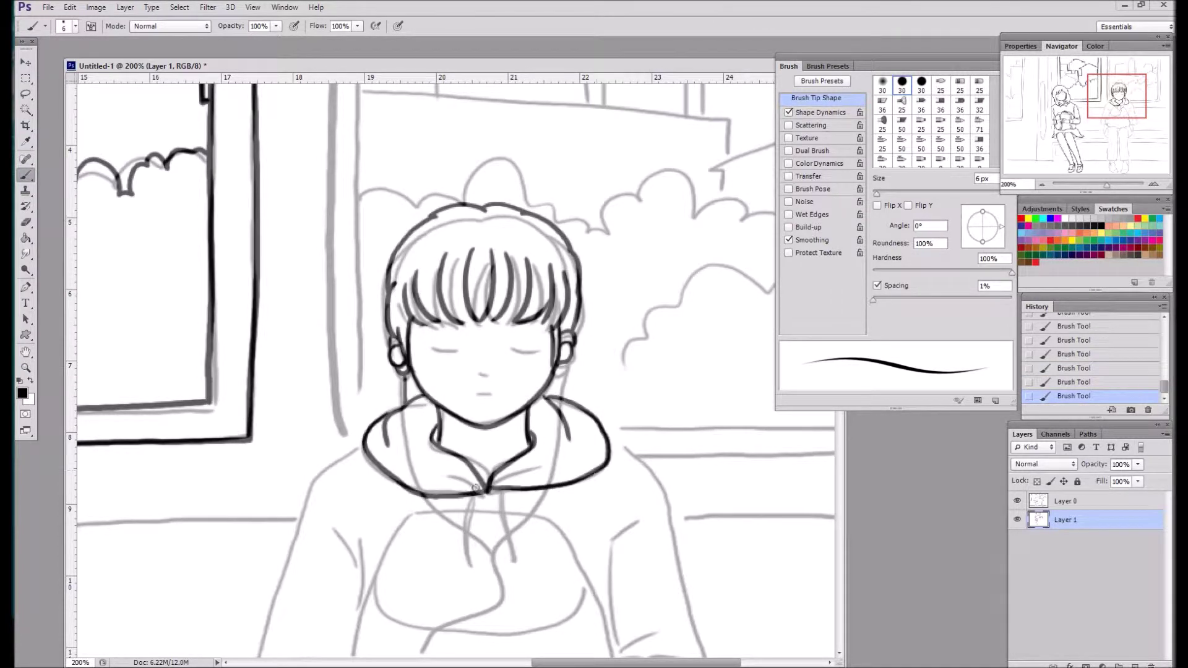
drag(1094, 112, 1091, 124)
drag(338, 359, 352, 566)
drag(314, 486, 368, 506)
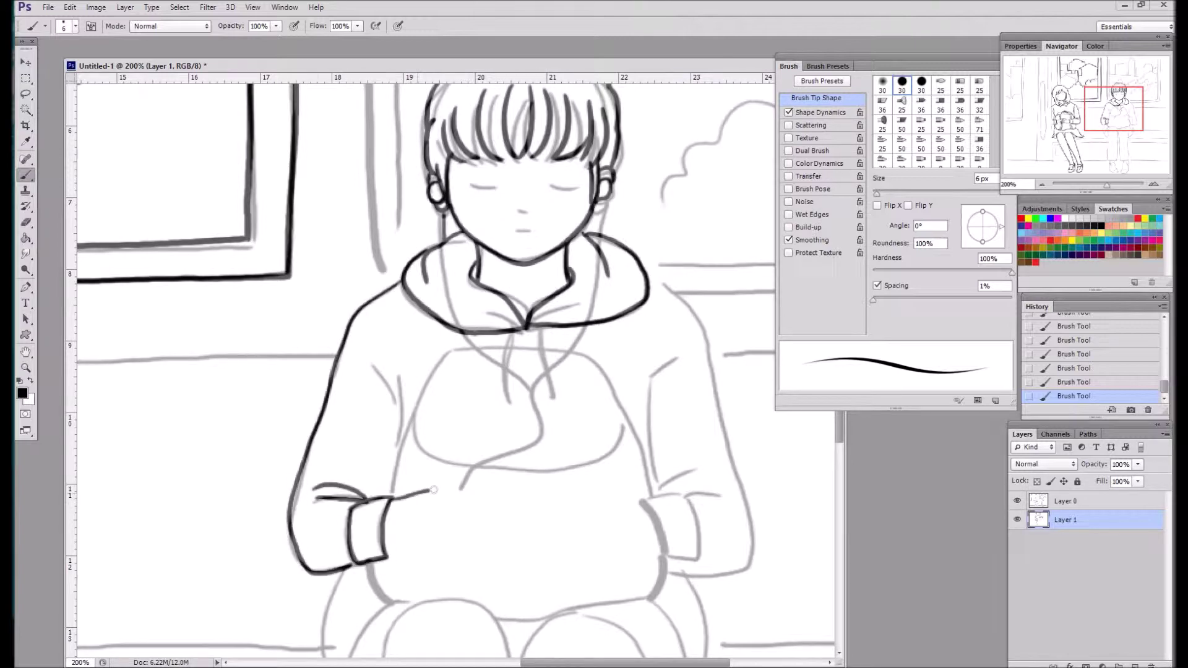
Ink the boy's right sleeve cuff, elbow crease, arm outline and the rounded bag on his lap
drag(643, 495, 702, 557)
drag(693, 470, 665, 489)
drag(681, 347, 653, 492)
mouse_move(656, 272)
mouse_down()
mouse_move(711, 402)
mouse_move(681, 560)
mouse_up()
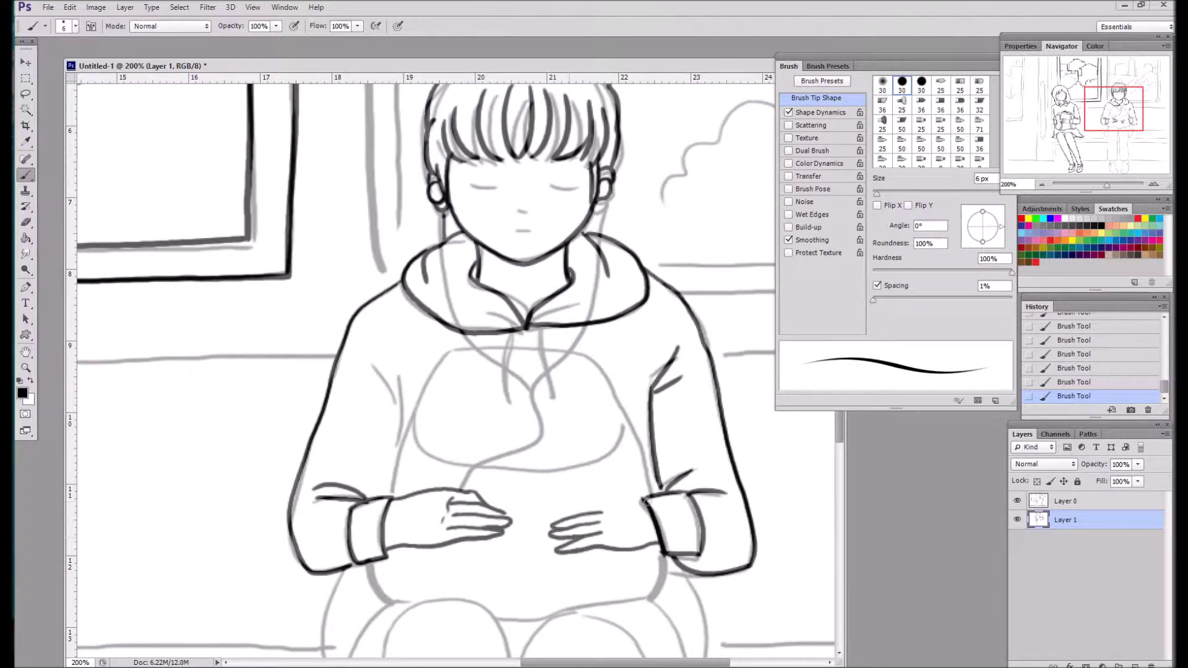
mouse_move(447, 354)
mouse_down()
mouse_move(613, 355)
mouse_move(621, 433)
mouse_up()
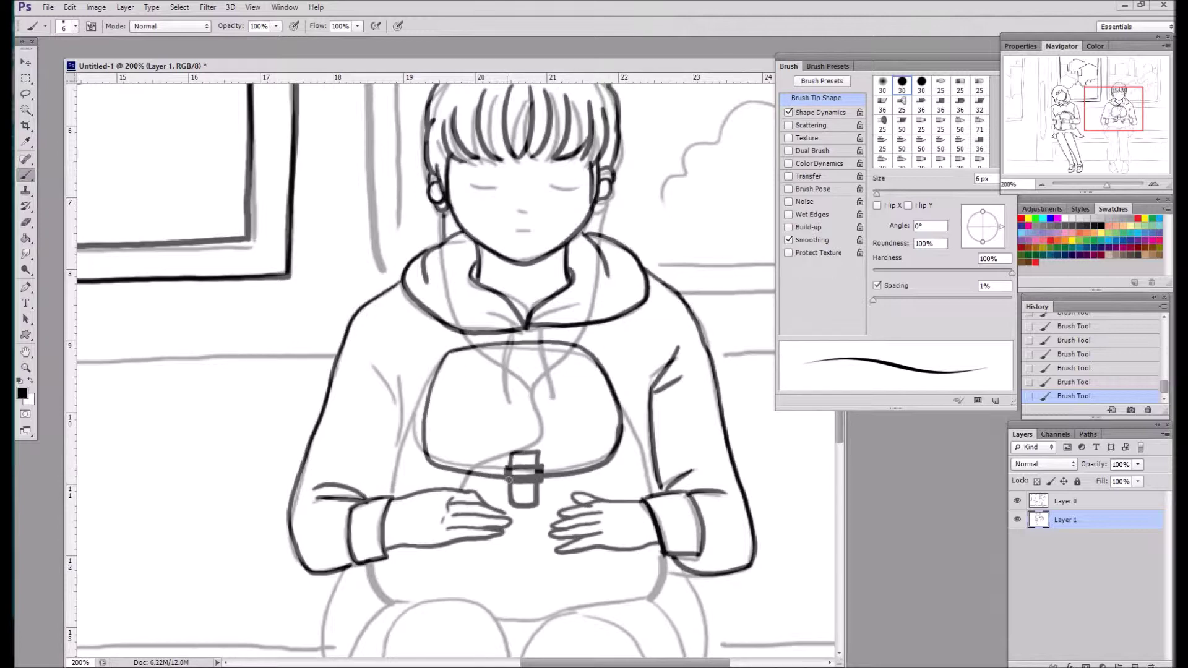
Zoom out to 100% and ink the outlines of the boy's legs
drag(375, 563, 631, 619)
drag(1120, 110, 1109, 125)
drag(631, 316, 659, 452)
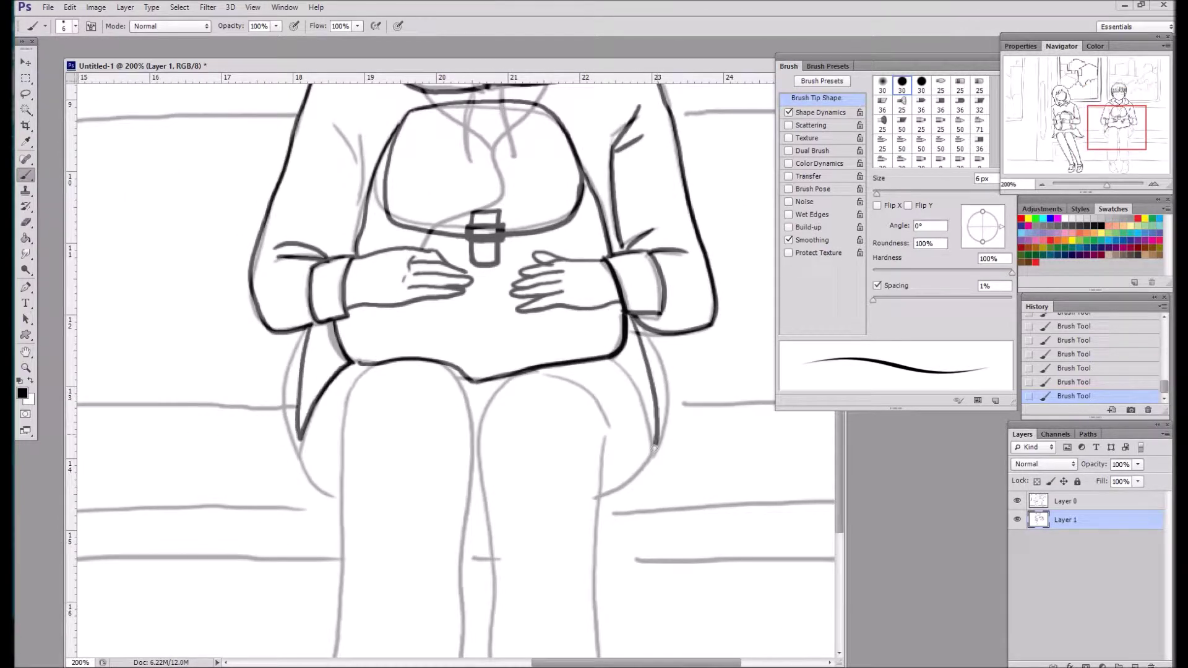
drag(1113, 127, 1116, 149)
key(ctrl+minus)
drag(444, 366, 442, 520)
drag(521, 369, 517, 567)
drag(537, 365, 567, 508)
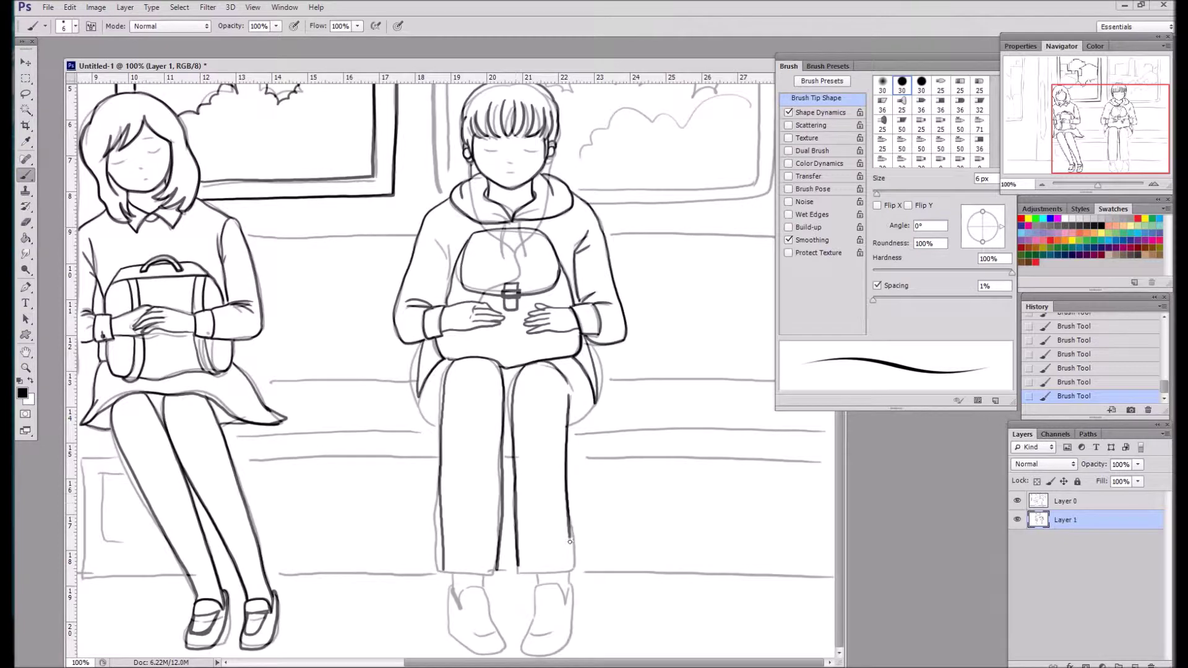
drag(1105, 156, 1100, 155)
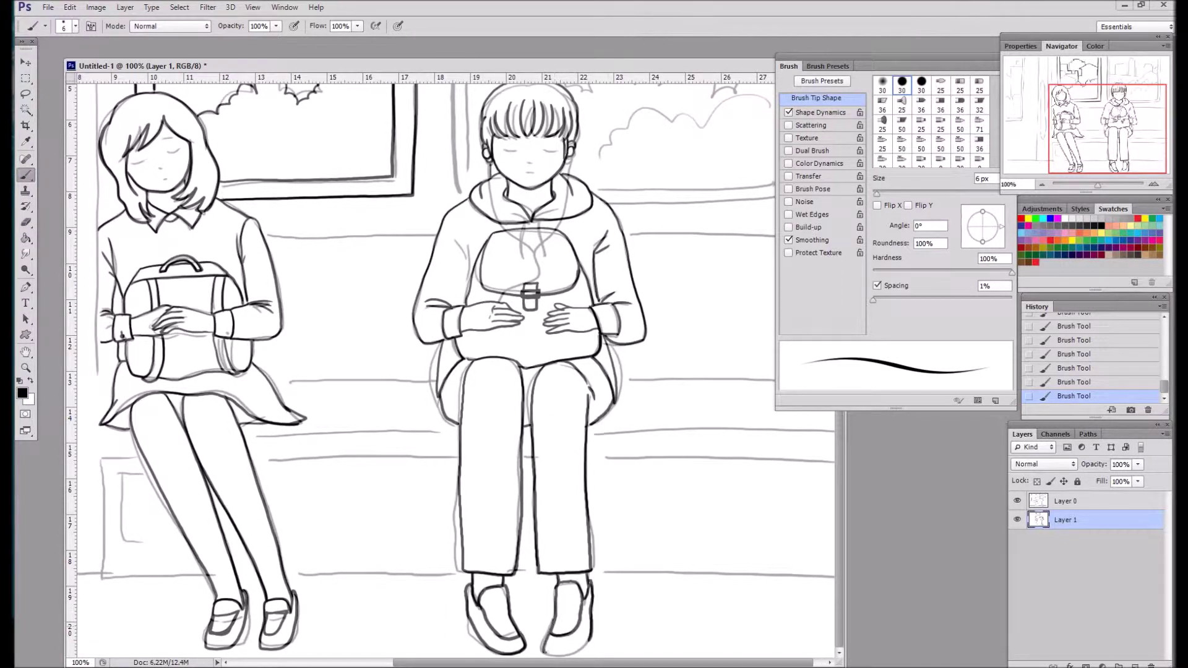
Ink the train window frames, including the right window's inner and outer frames, and the seat-back line
drag(1108, 130, 1111, 102)
drag(376, 112, 375, 84)
drag(394, 112, 394, 83)
mouse_move(436, 84)
mouse_down()
mouse_move(450, 373)
mouse_move(451, 360)
mouse_up()
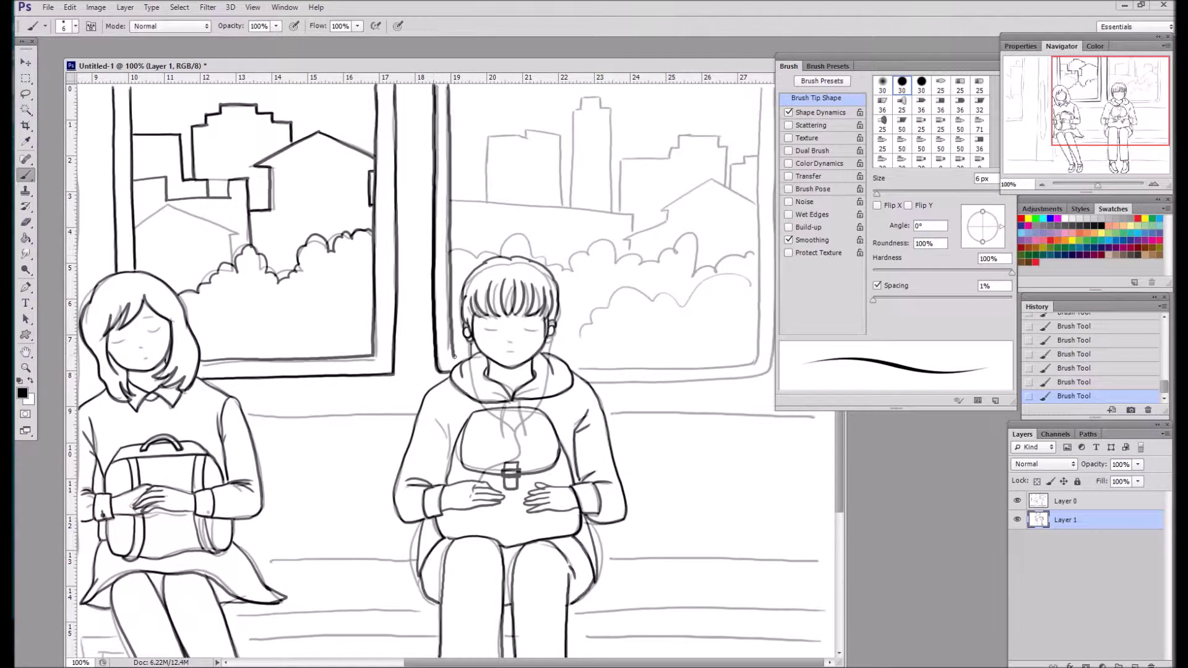
drag(928, 65, 988, 63)
mouse_move(760, 87)
mouse_down()
mouse_move(572, 366)
mouse_move(591, 383)
mouse_up()
drag(246, 413, 419, 413)
drag(605, 412, 832, 410)
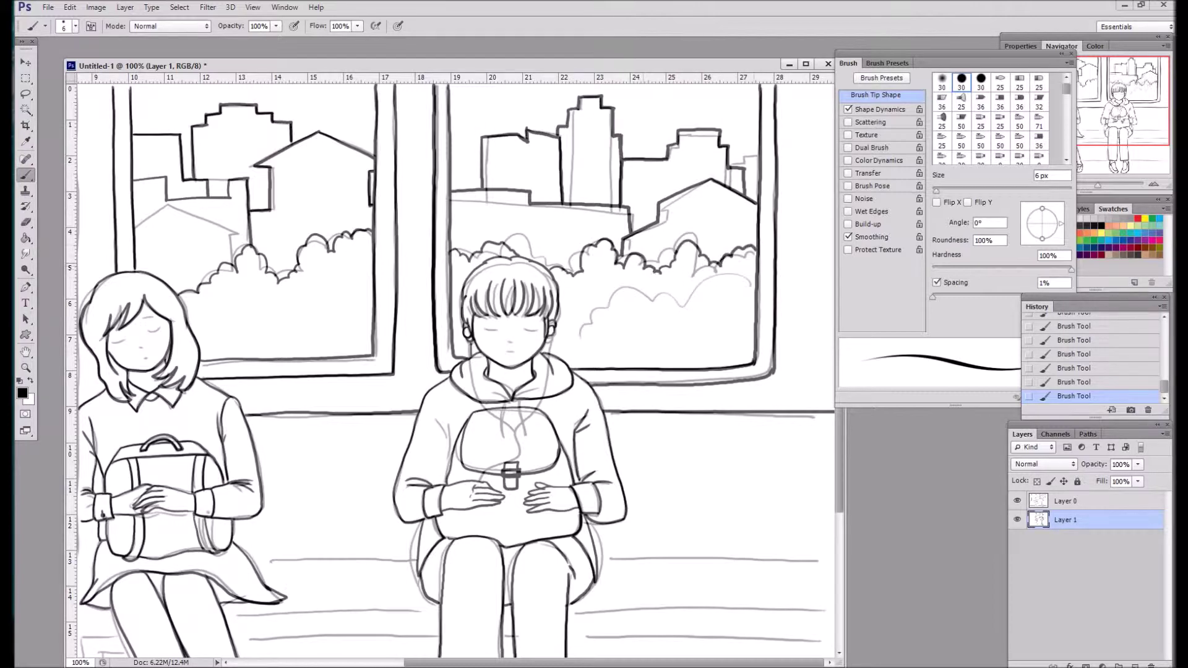
Ink the seat lines, the pole's edge and the carriage floor line
scroll(379, 299, down, 5)
drag(307, 437, 510, 433)
drag(629, 431, 835, 429)
drag(619, 371, 751, 414)
drag(278, 78, 283, 609)
drag(78, 615, 303, 616)
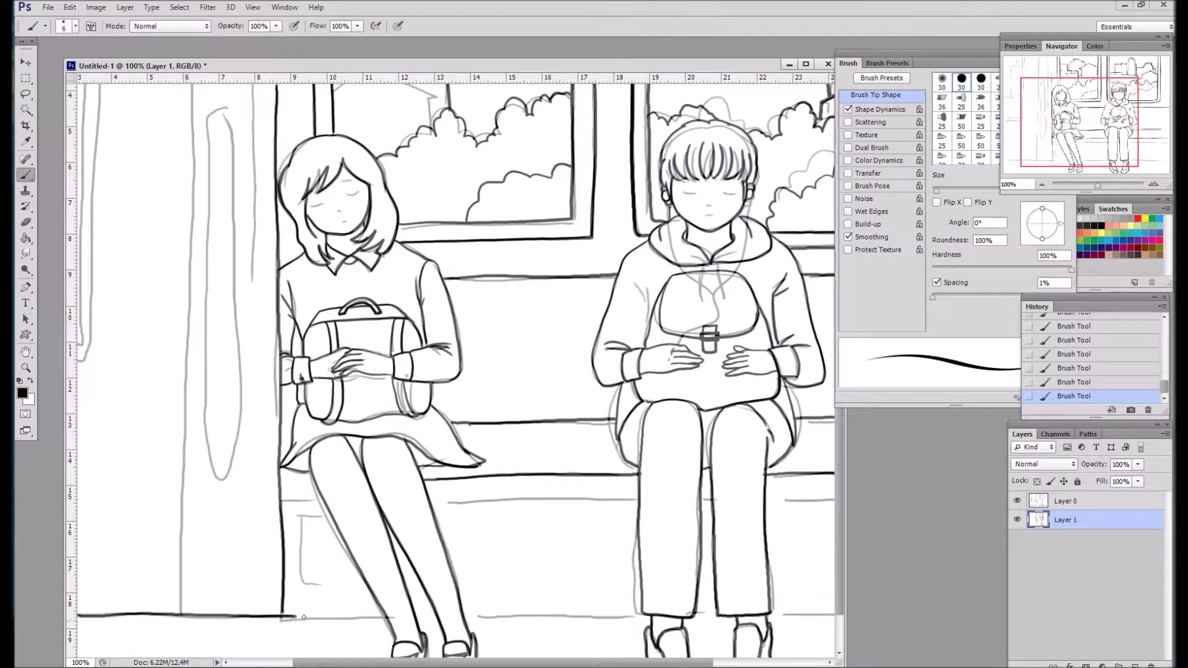
Darken the floor, seat and bench lines, then ink the seat edge, vertical poles and door handle
scroll(455, 371, right, 5)
drag(572, 612, 835, 612)
drag(771, 470, 835, 471)
drag(782, 415, 725, 416)
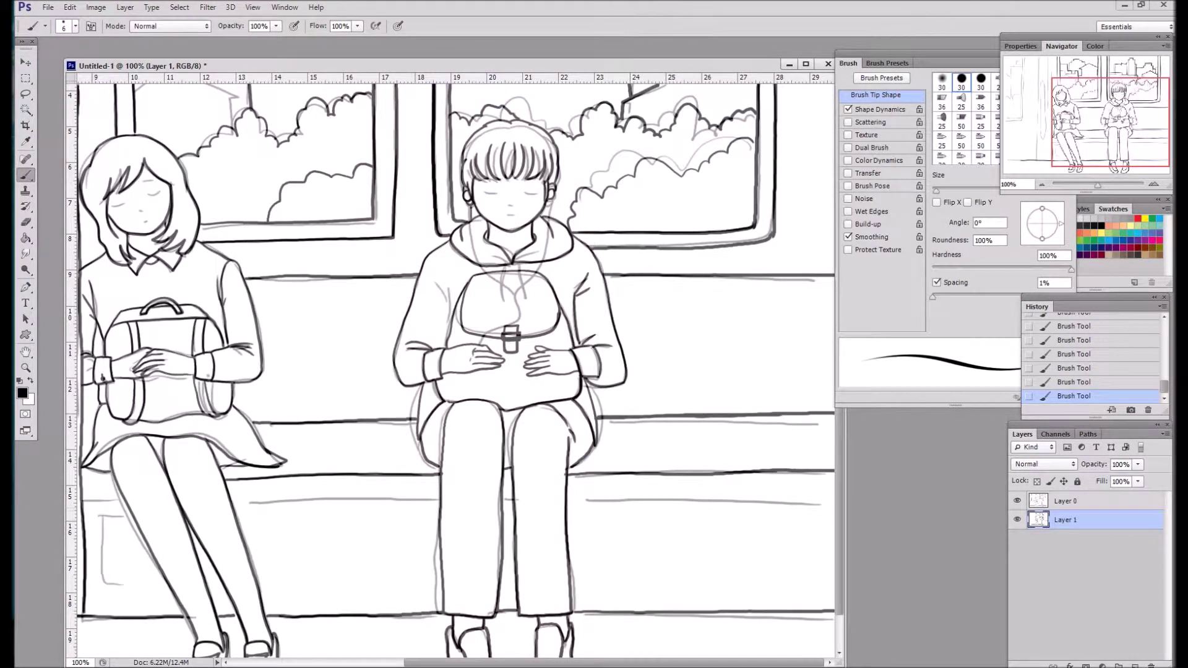
drag(82, 498, 440, 495)
mouse_move(574, 502)
mouse_down()
mouse_move(362, 90)
mouse_move(361, 656)
mouse_up()
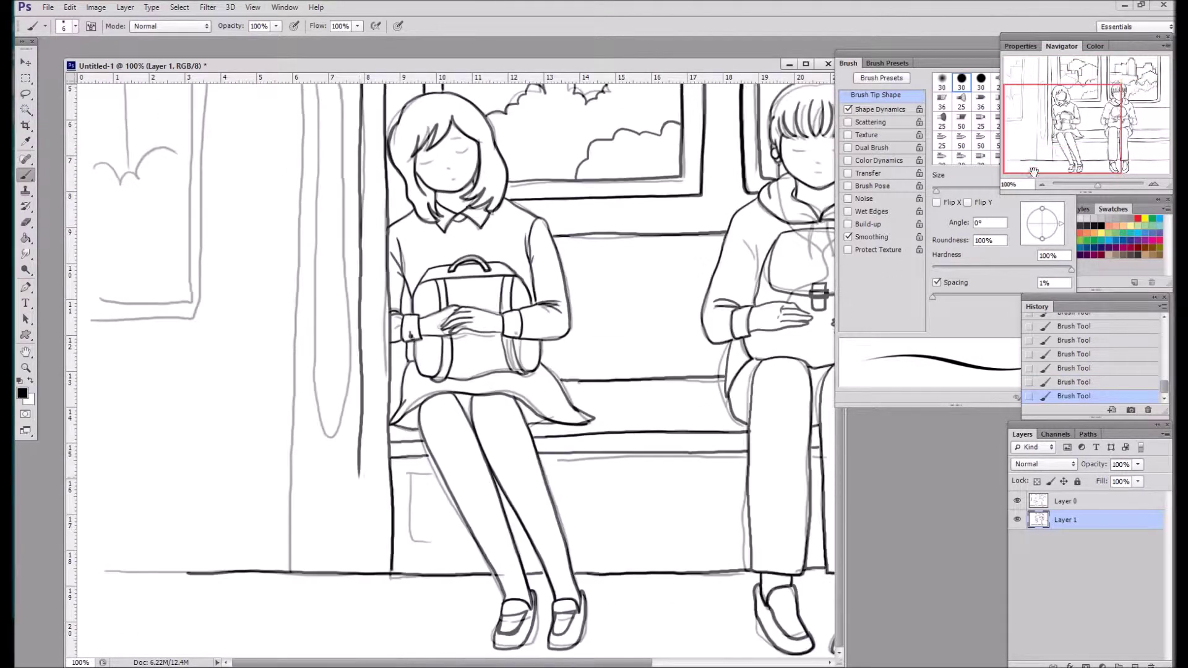
drag(298, 262, 292, 656)
drag(328, 246, 341, 547)
Ink the left window's frames and bottom line plus the building edges inside it
drag(192, 86, 82, 480)
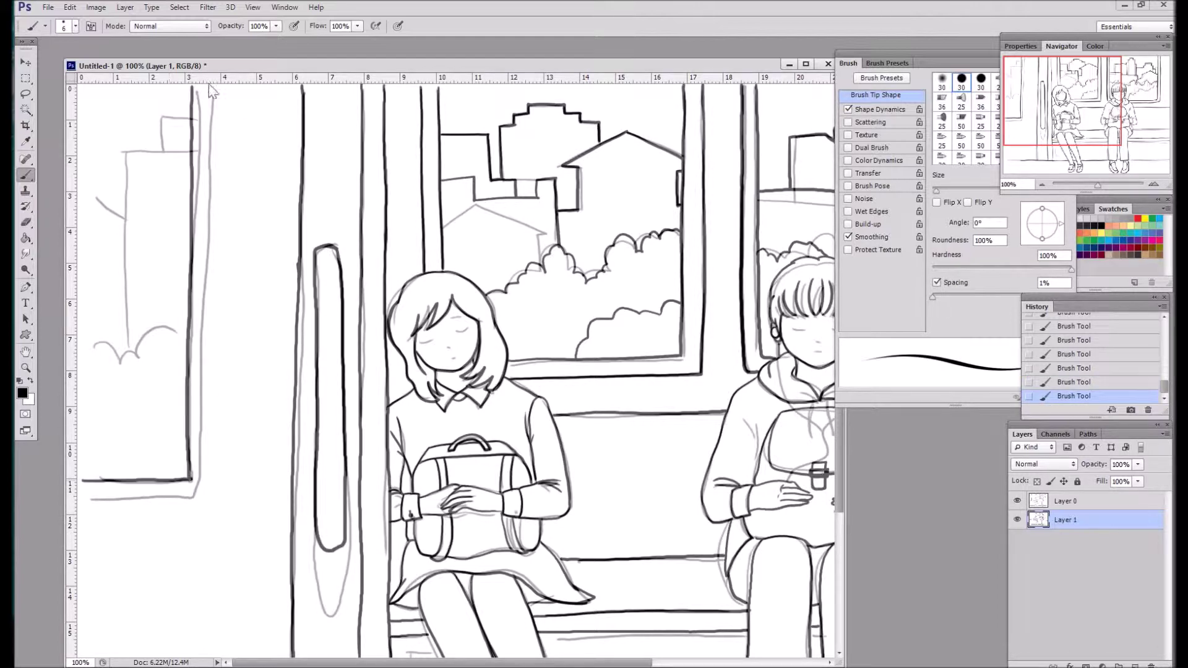
drag(211, 87, 209, 498)
drag(81, 503, 158, 501)
drag(122, 151, 125, 342)
drag(80, 212, 121, 234)
drag(161, 115, 162, 143)
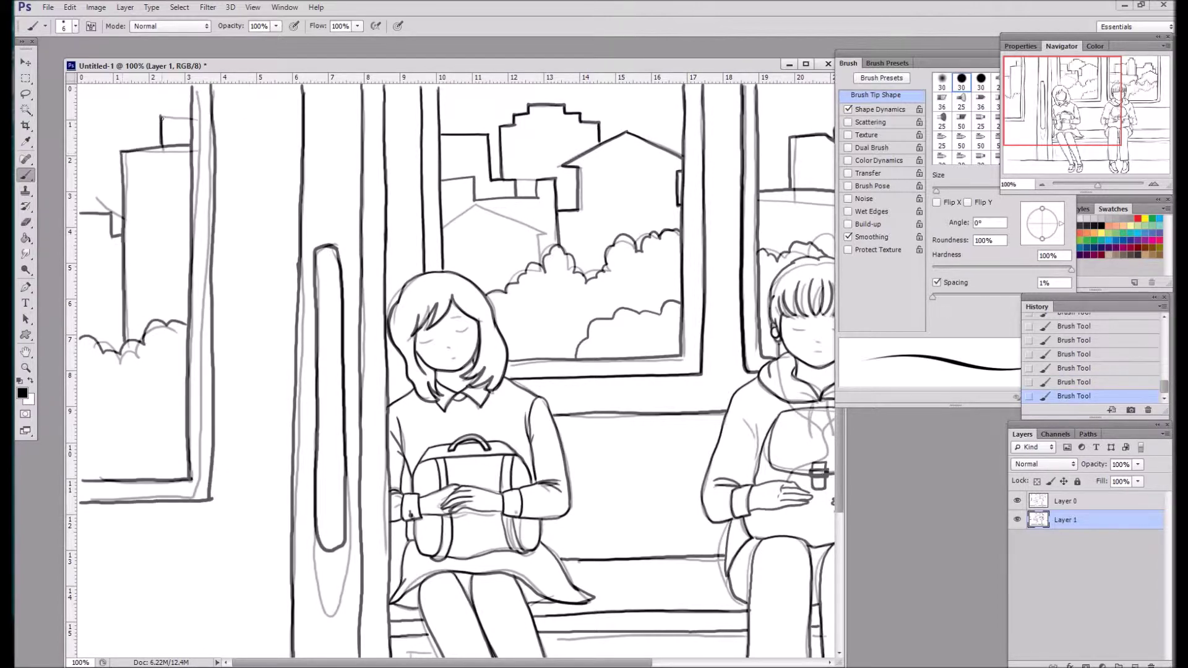
drag(433, 371, 251, 340)
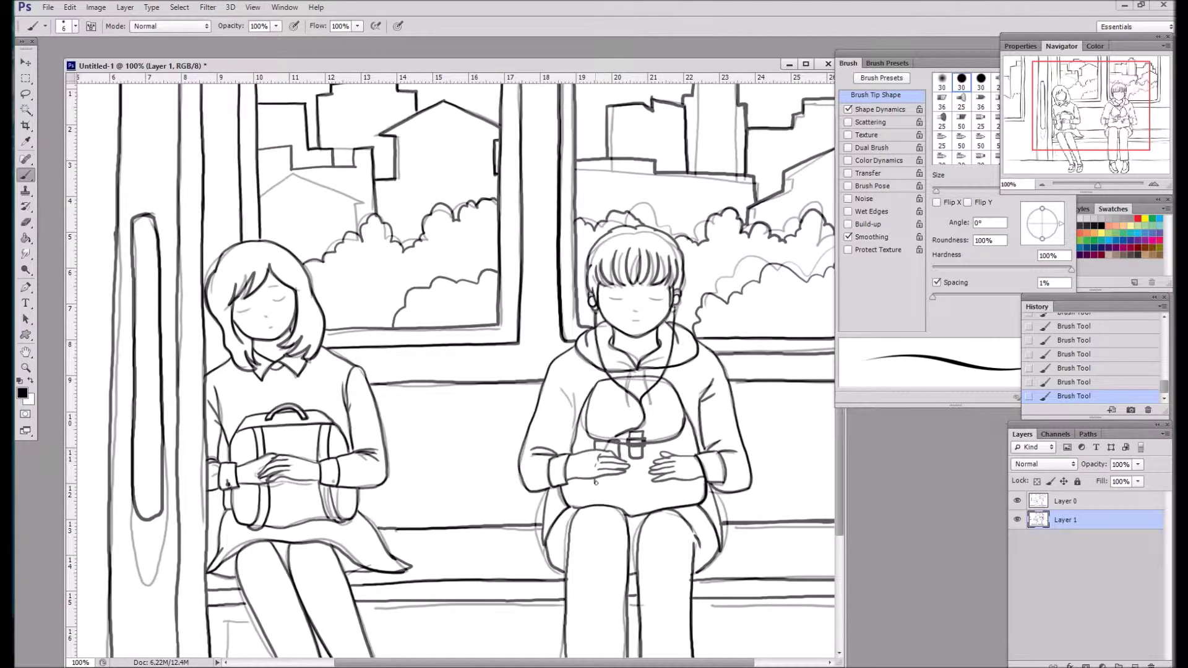
Settle the final phone stroke via undo/redo, check both faces zoomed in, then fit the drawing to the window
key(ctrl+alt+z)
key(ctrl+alt+z)
key(ctrl+alt+z)
key(ctrl+shift+z)
key(ctrl+shift+z)
key(ctrl+shift+z)
scroll(188, 328, up, 1)
drag(329, 329, 435, 329)
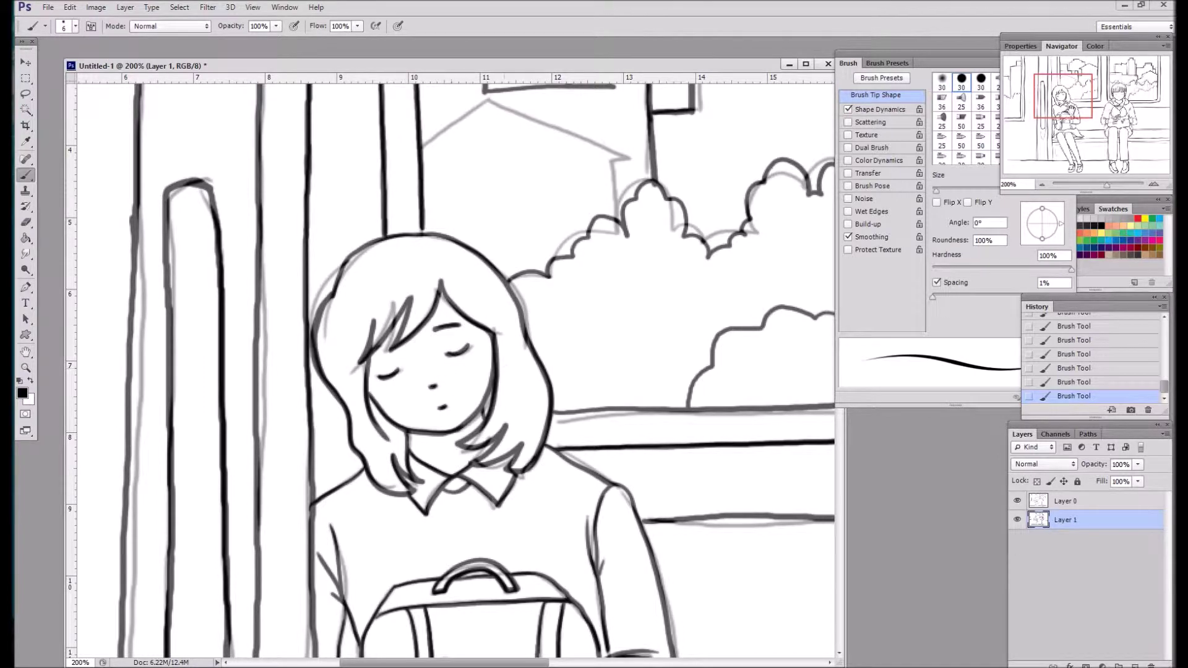
drag(804, 318, 676, 314)
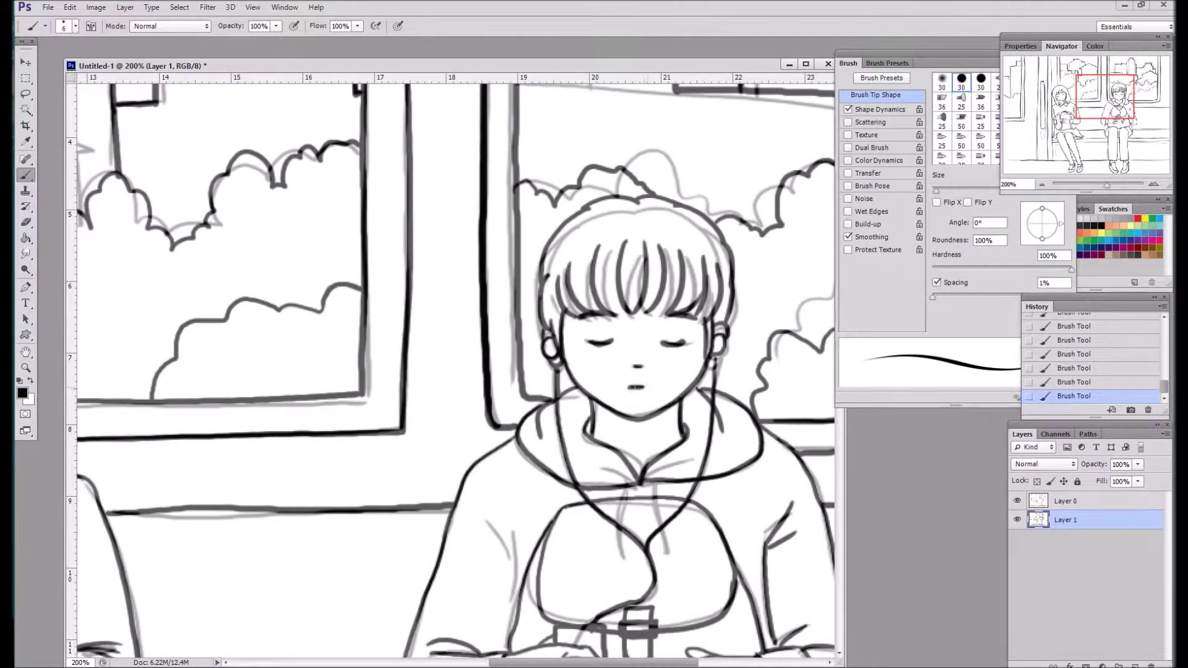
key(ctrl+0)
Hide the pencil sketch layer and Magic Wand the empty carriage areas, undoing a trial grey stroke
click(1017, 501)
key(w)
click(504, 539)
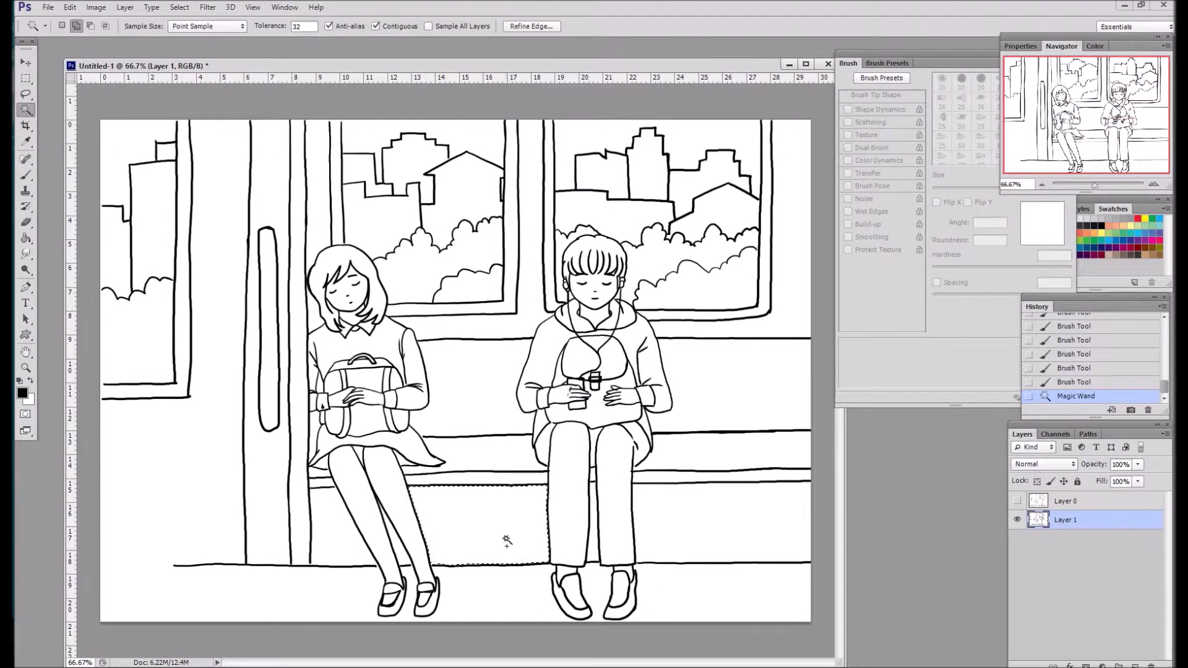
key(b)
drag(183, 123, 176, 398)
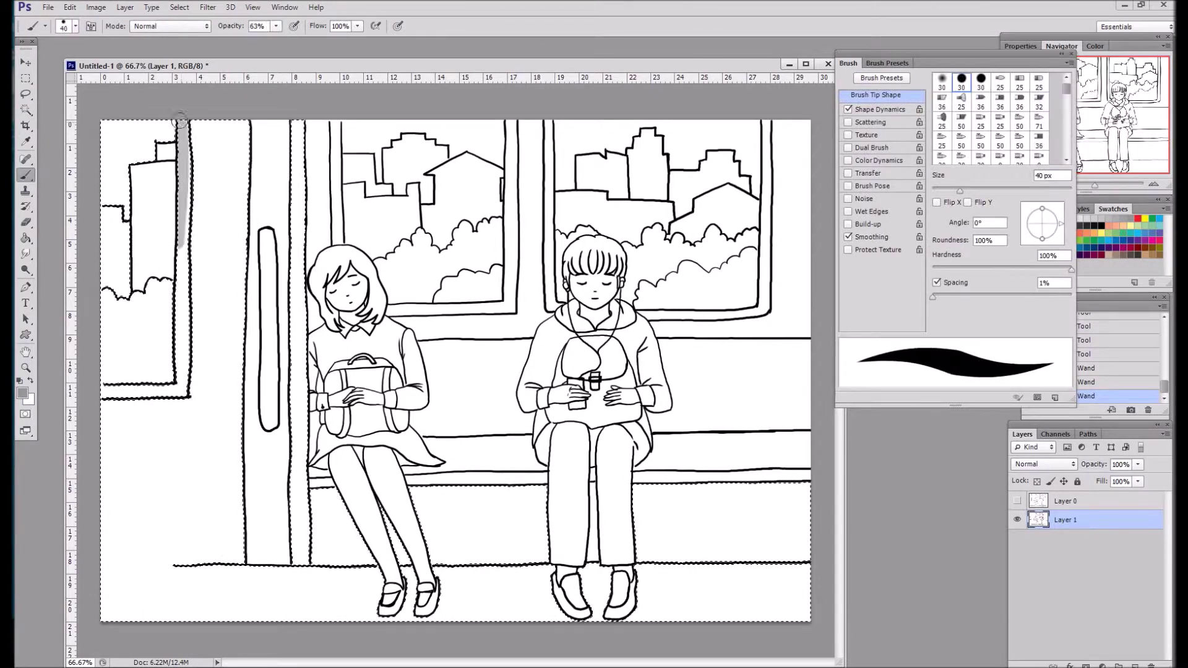
key(ctrl+z)
Choose a pale pink foreground colour and lower the brush opacity
key(i)
drag(1024, 70, 956, 64)
click(22, 393)
key(Return)
key(b)
Paint pale pink over the left window frame, lower-left wall and bottom floor strip
drag(220, 124, 219, 421)
drag(106, 396, 155, 557)
mouse_move(155, 433)
mouse_down()
mouse_move(173, 399)
mouse_move(365, 602)
mouse_up()
drag(106, 578, 411, 607)
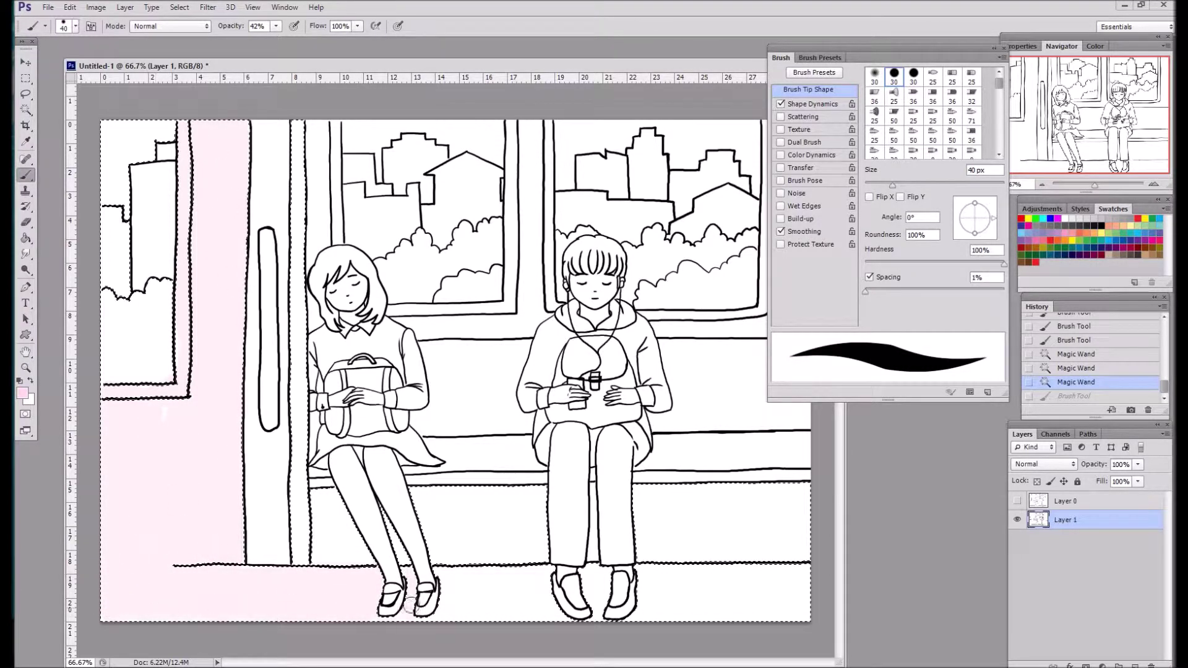
drag(196, 600, 296, 230)
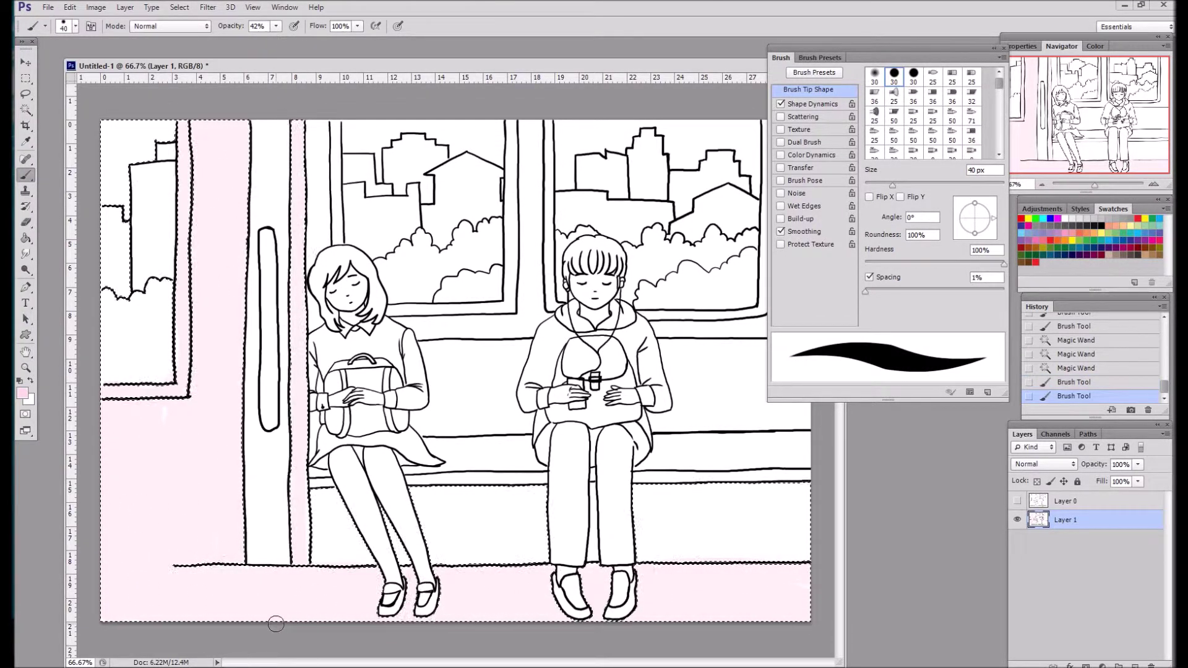
Switch to a deeper pink at 100% opacity and paint the bench front panels
alt+click(317, 553)
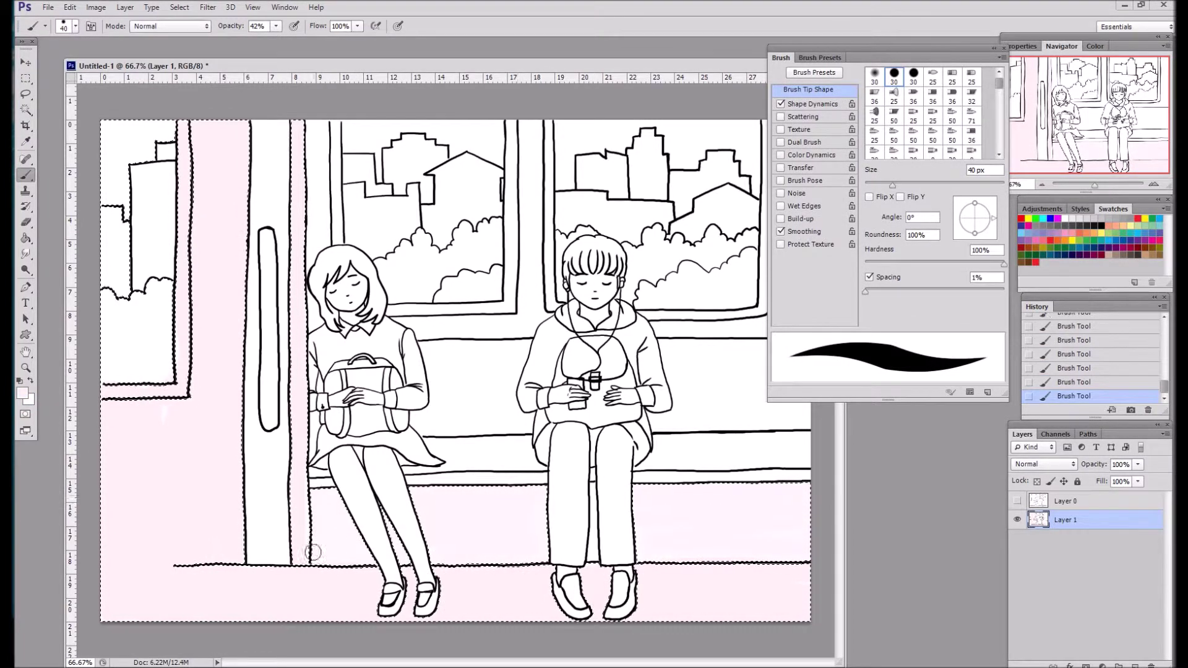
mouse_move(275, 26)
mouse_down()
mouse_move(285, 46)
mouse_move(295, 41)
mouse_up()
click(22, 393)
click(1029, 202)
drag(317, 490, 433, 560)
mouse_move(458, 489)
mouse_down()
mouse_move(485, 550)
mouse_move(708, 488)
mouse_move(753, 567)
mouse_up()
drag(306, 569, 304, 124)
Paint deeper pink along the door frame, window bottom, pillar, floor band and around the shoes
drag(189, 137, 103, 402)
drag(242, 123, 241, 560)
drag(103, 560, 804, 572)
drag(372, 575, 457, 618)
drag(365, 619, 545, 594)
drag(649, 576, 599, 629)
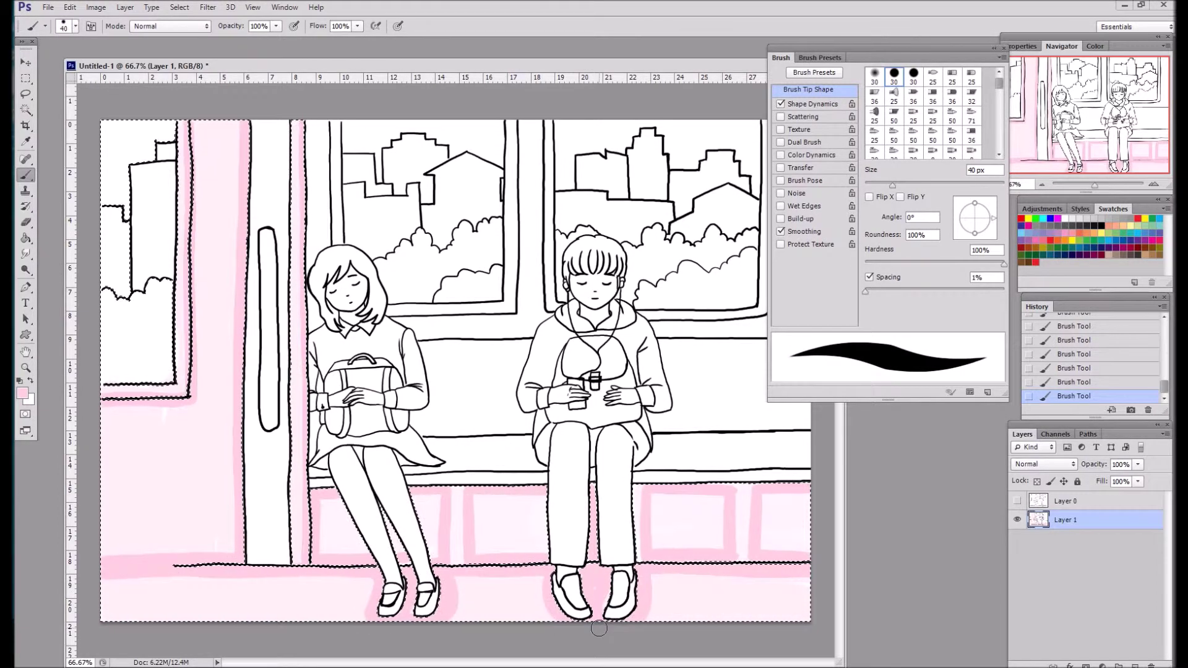
Deselect and Magic Wand the window frame strips around both windows
key(ctrl+d)
key(w)
click(563, 401)
shift+click(319, 186)
Paint the window frame strips and the wall between and beside the windows pink, up to 100% opacity
key(b)
mouse_move(333, 153)
mouse_down()
mouse_move(514, 124)
mouse_move(768, 123)
mouse_up()
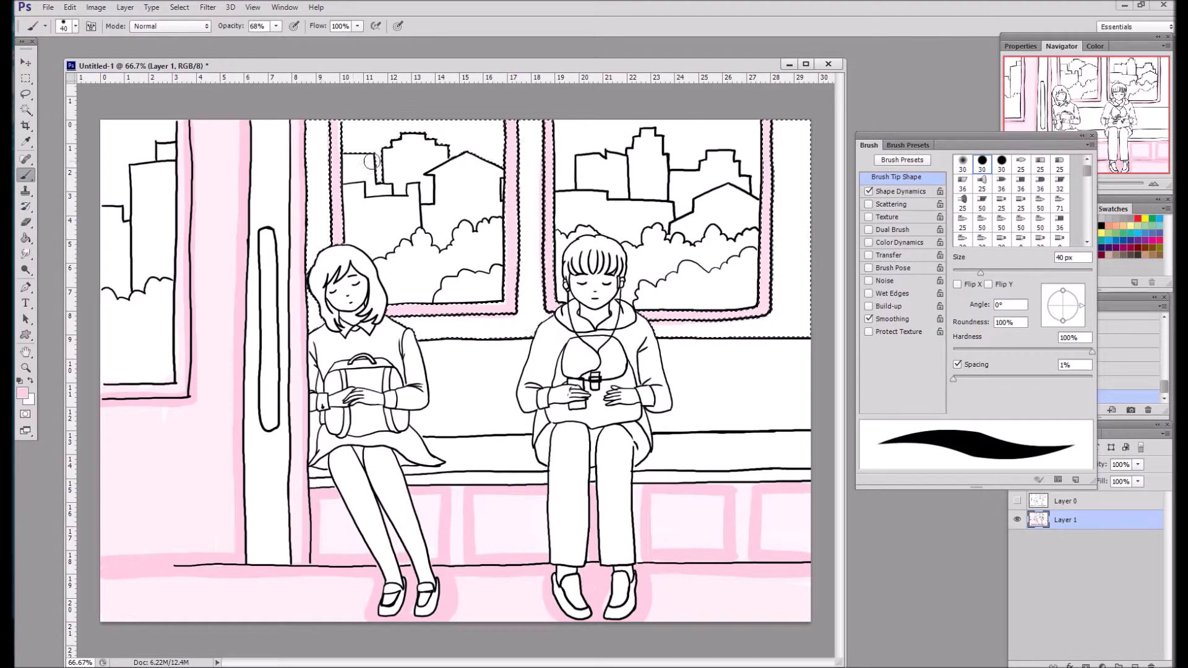
mouse_move(776, 319)
mouse_down()
mouse_move(793, 135)
mouse_move(656, 325)
mouse_up()
drag(538, 124, 538, 297)
key(0)
mouse_move(396, 316)
mouse_down()
mouse_move(524, 200)
mouse_move(526, 123)
mouse_up()
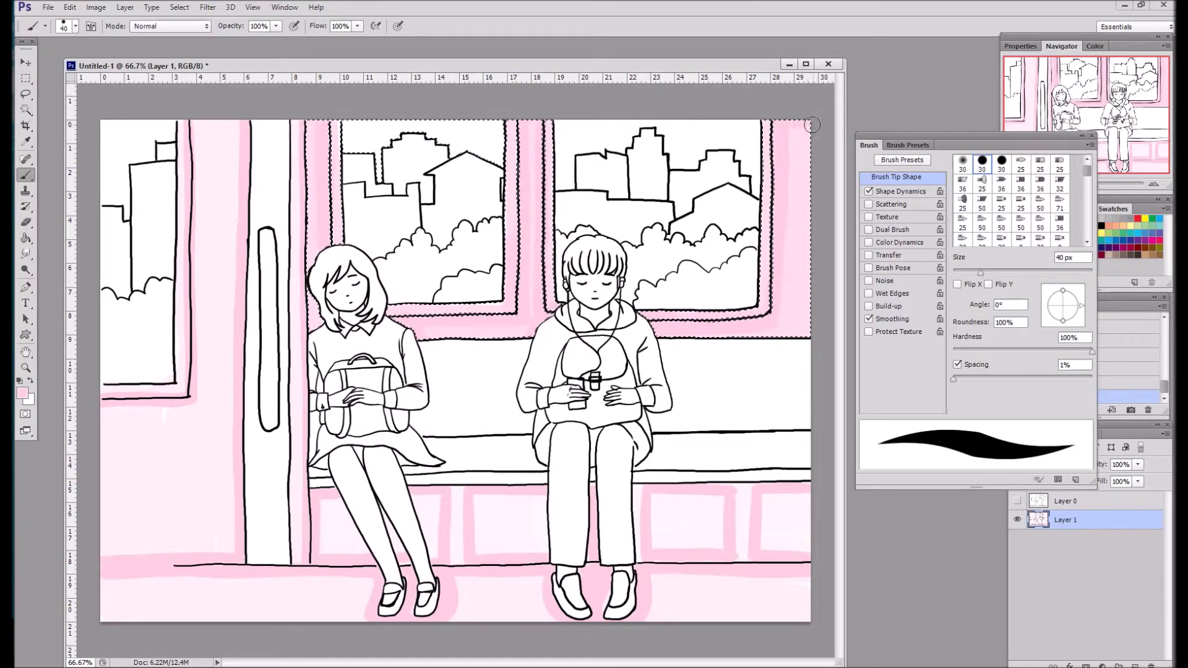
Magic Wand the white seat back, reset colours to black and white, and reselect it
key(w)
click(268, 372)
click(431, 363)
shift+click(730, 456)
key(b)
key(ctrl+d)
key(d)
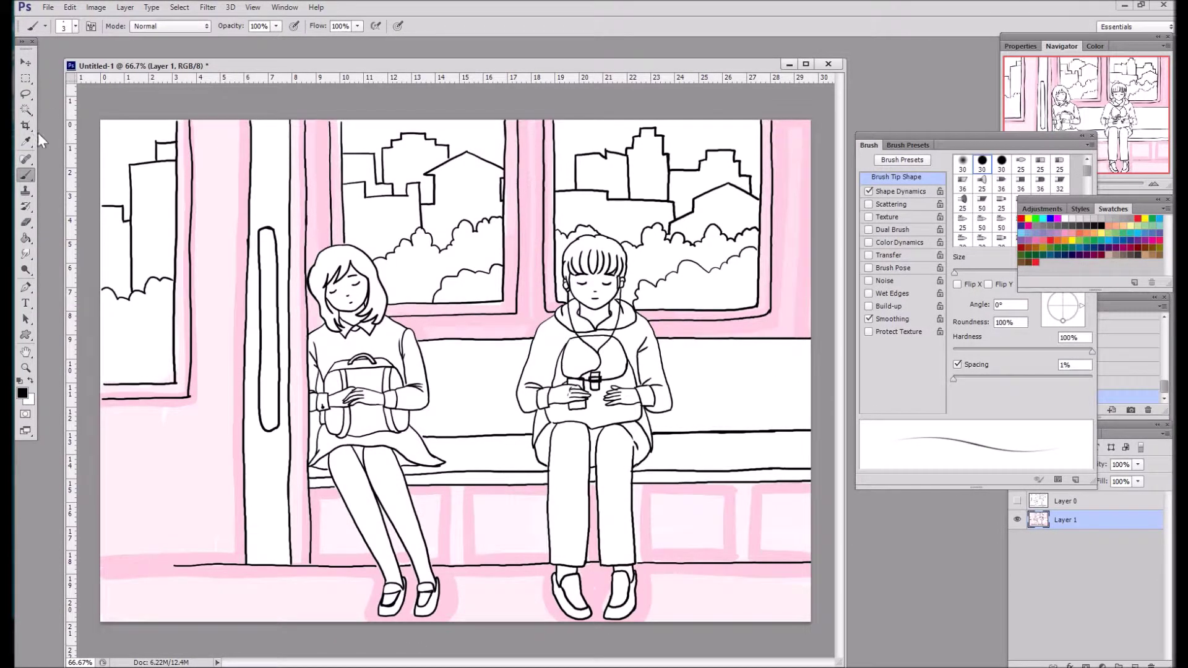
key(w)
key(ctrl+shift+d)
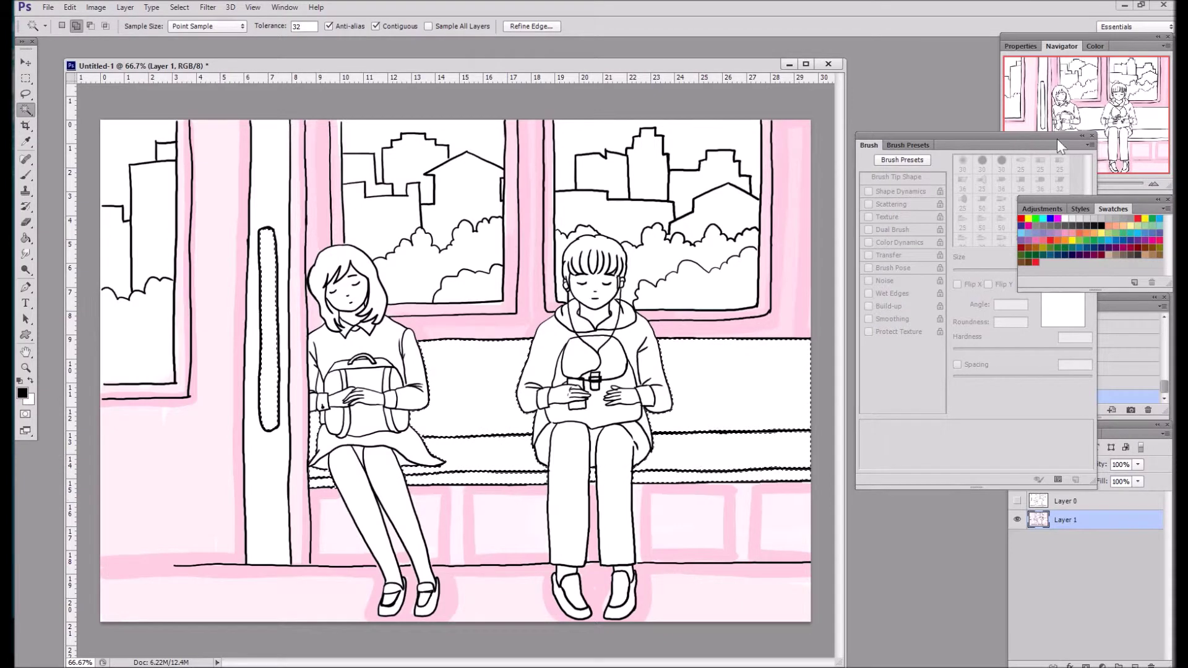
Set a light blue foreground with the brush at 52% opacity and 48 px
drag(1057, 138, 959, 49)
click(22, 393)
click(1023, 201)
key(b)
drag(276, 26, 248, 43)
drag(857, 183, 889, 183)
Paint the selected seat back light blue beside and around both passengers
drag(427, 365, 532, 470)
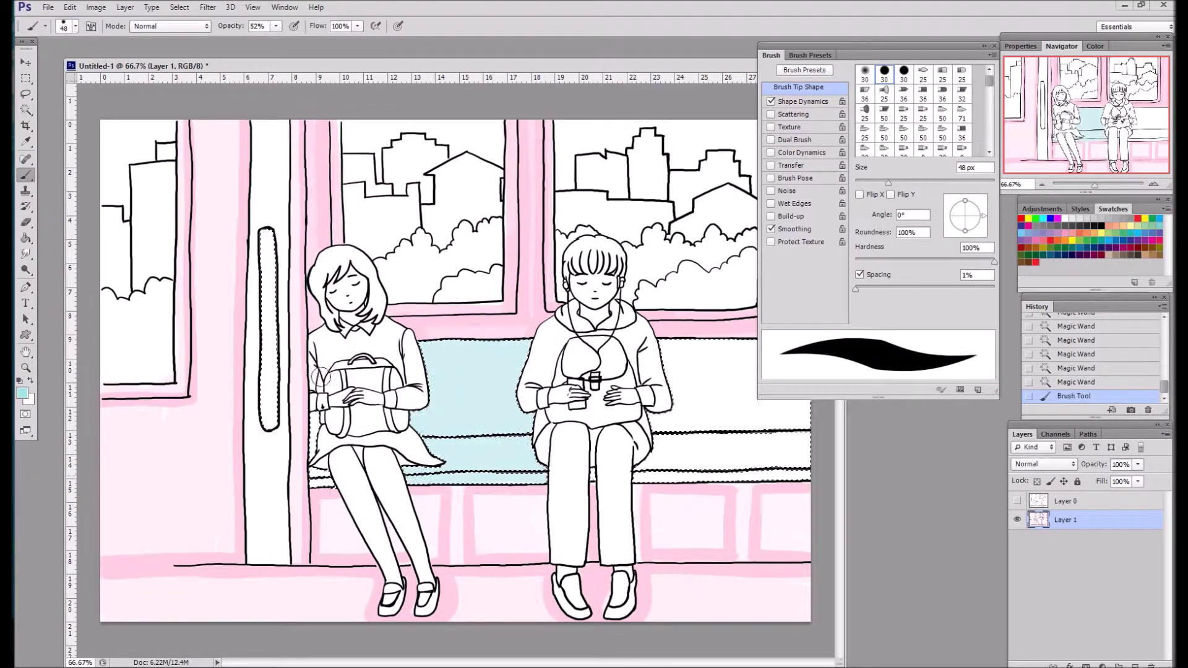
drag(866, 47, 894, 45)
mouse_move(680, 358)
mouse_down()
mouse_move(771, 472)
mouse_move(650, 475)
mouse_move(804, 454)
mouse_move(647, 461)
mouse_up()
drag(526, 489, 414, 422)
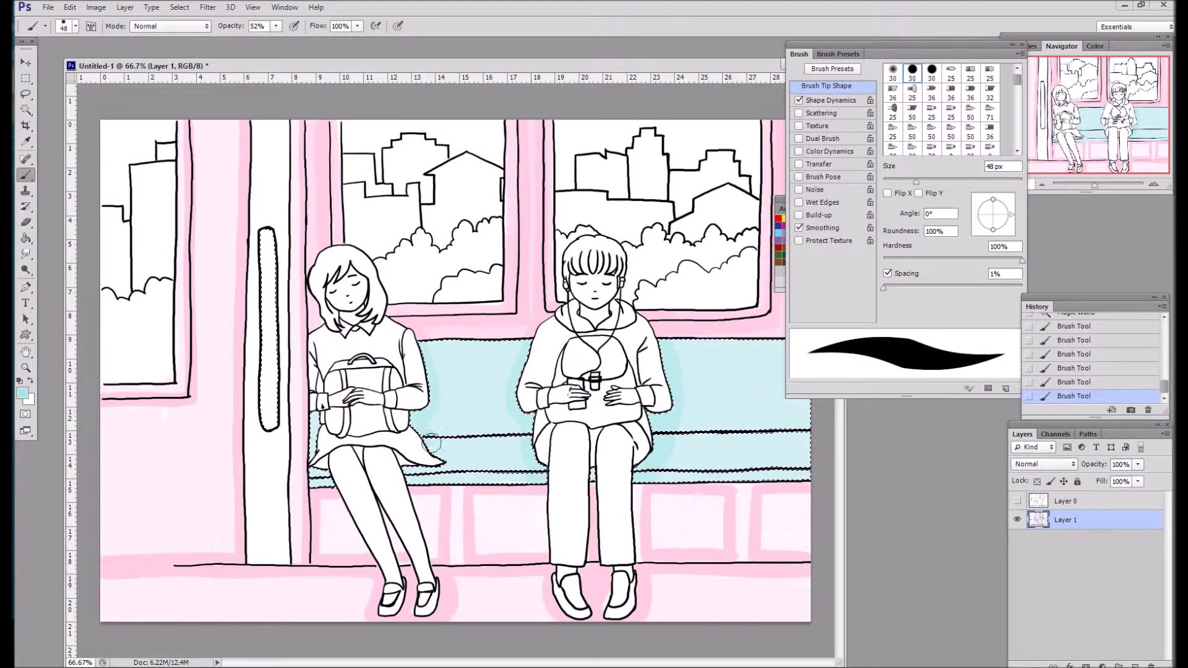
key(ctrl+d)
Sample the wall pink and test a pink stroke, then undo it
key(i)
click(503, 332)
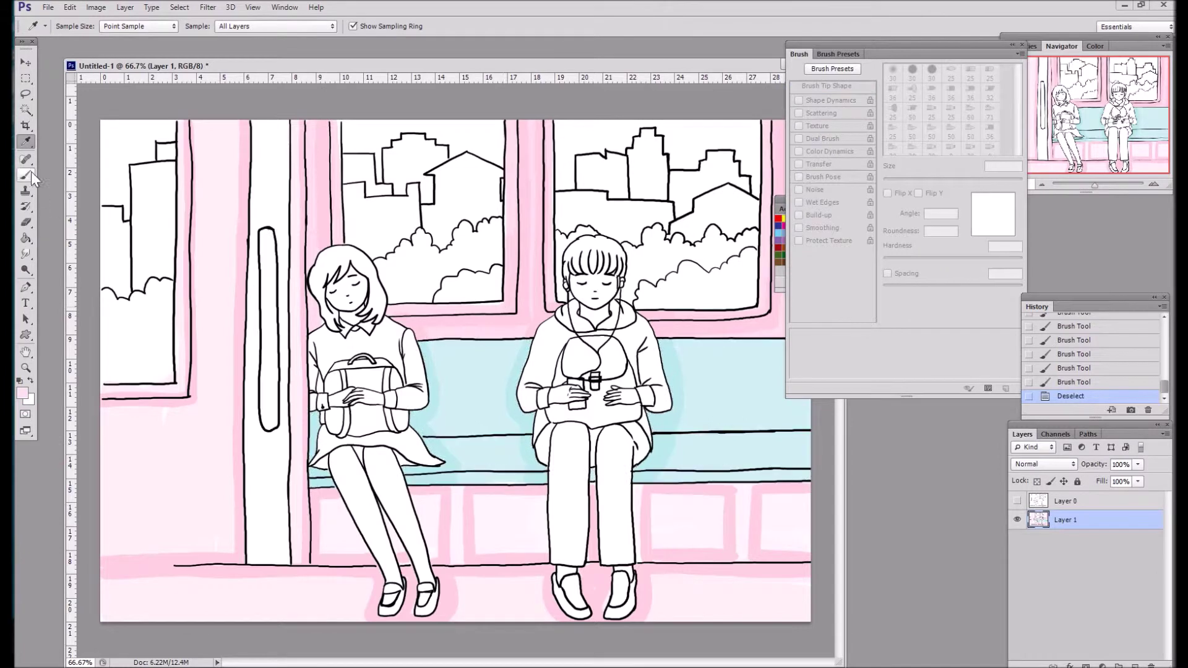
click(26, 175)
drag(544, 272, 650, 266)
key(ctrl+z)
Show the Swatches panel, shrink the brush to 18 px and touch up pink beside the boy's hood
click(284, 7)
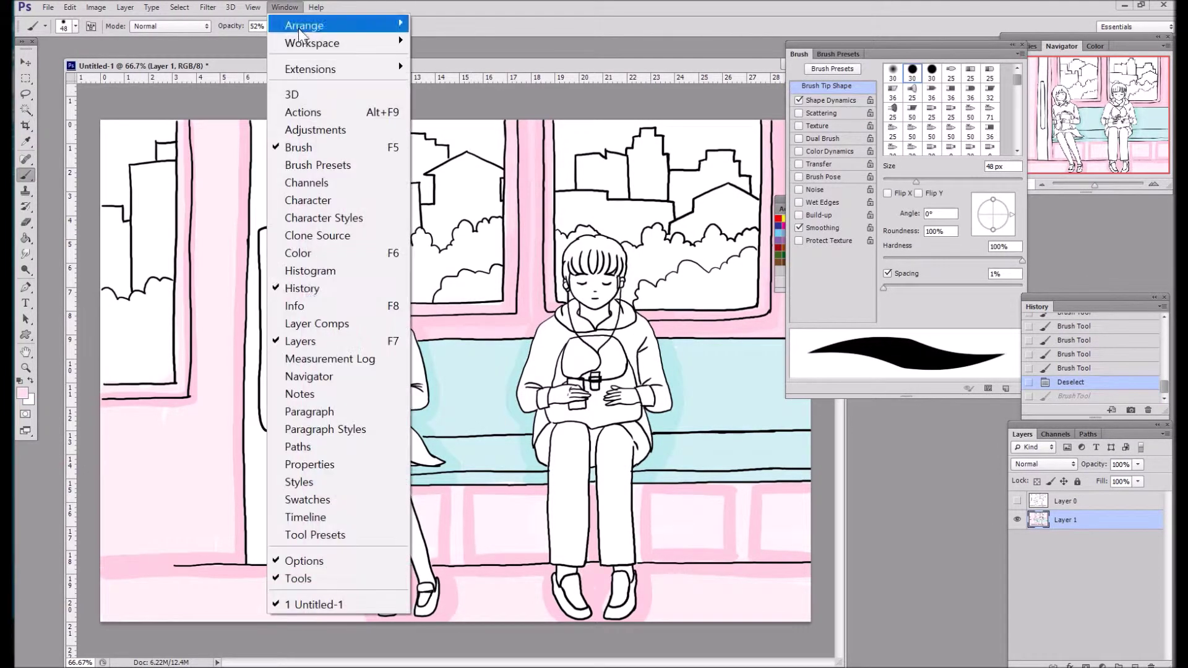
click(322, 506)
drag(916, 181, 895, 182)
drag(644, 315, 656, 329)
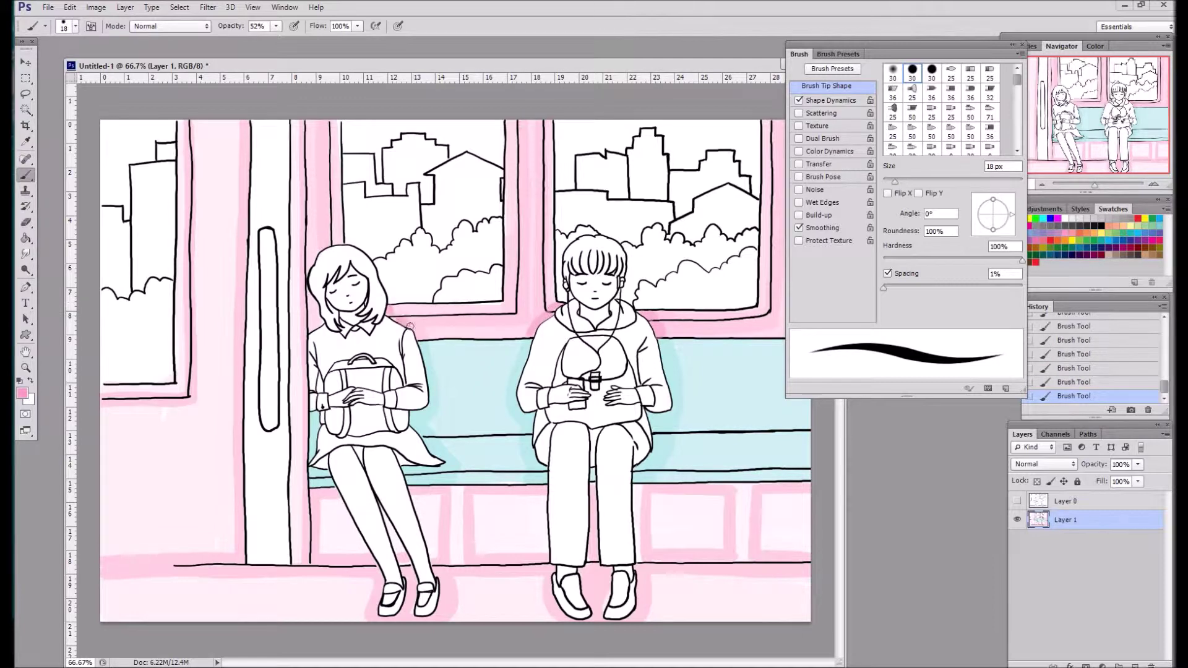
alt+click(324, 387)
Magic Wand the door pole, then select the oval inside it
key(w)
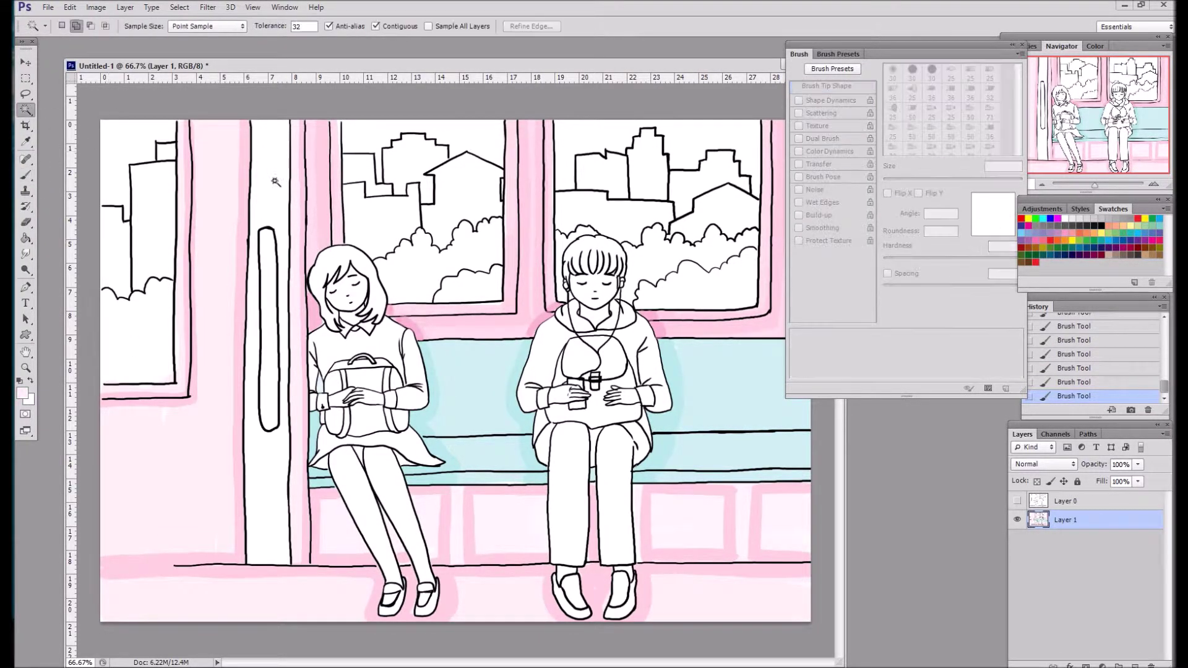
click(273, 180)
key(b)
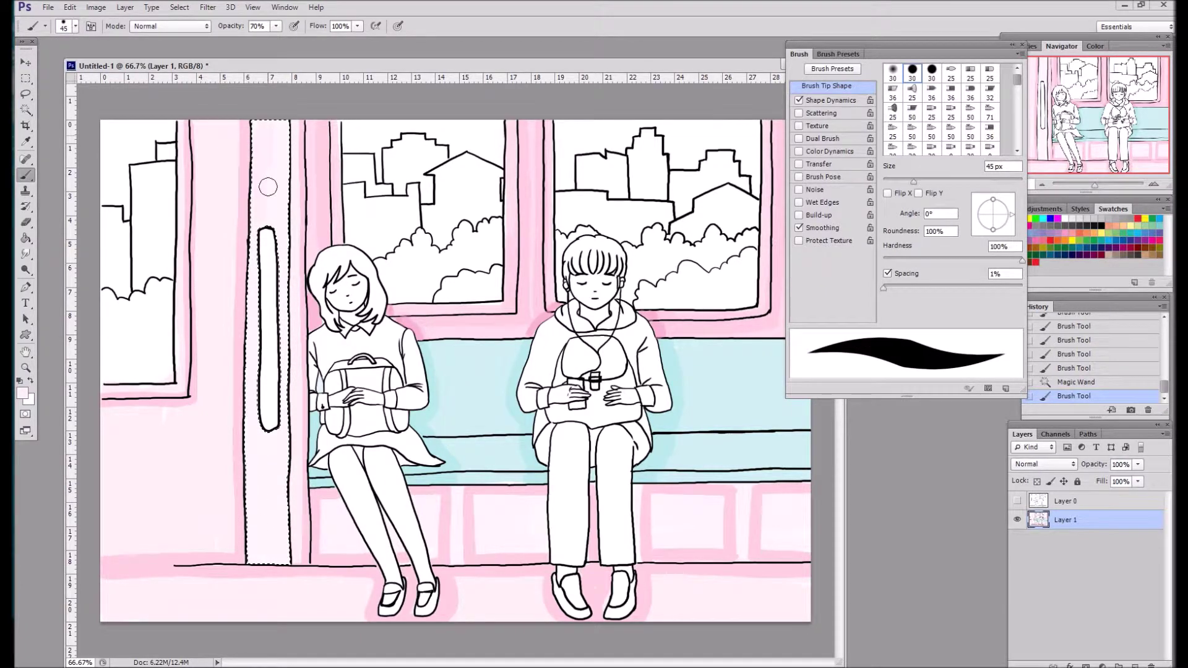
key(ctrl+d)
key(w)
click(268, 327)
Paint the pole's oval a strong pink and clear the selection
click(22, 393)
click(1027, 202)
key(b)
drag(268, 235, 250, 456)
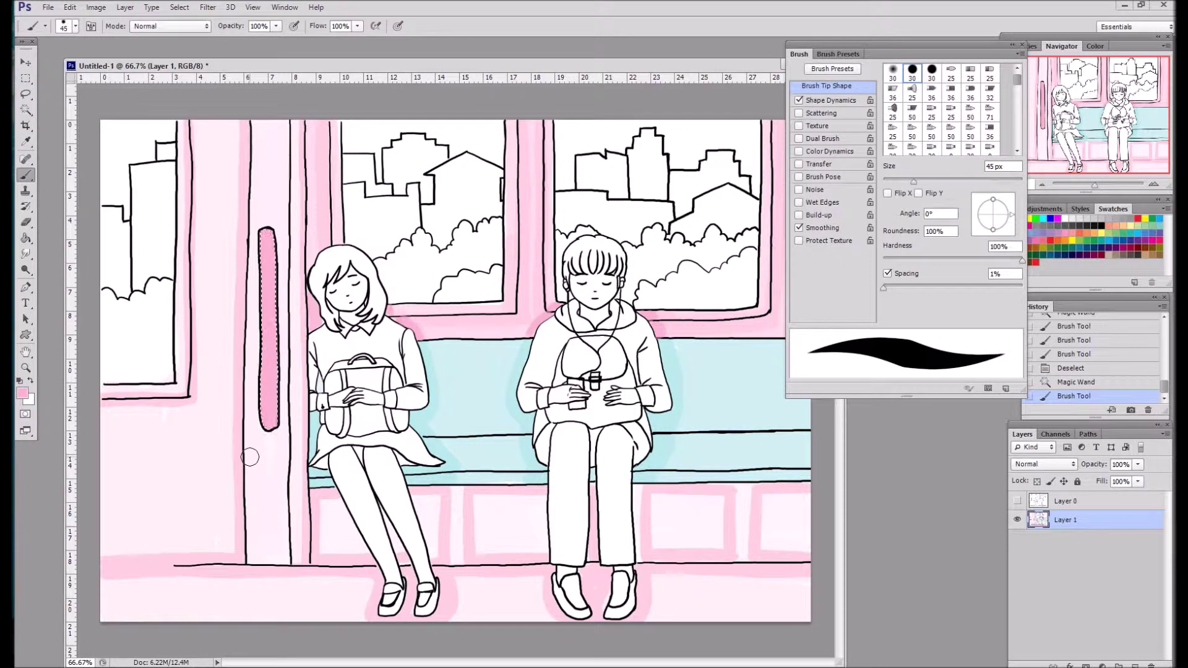
key(ctrl+d)
Wash grey at about half opacity over the city views in the left, middle and right windows
key(])
key(])
key(])
mouse_move(565, 122)
mouse_down()
mouse_move(644, 291)
mouse_move(685, 119)
mouse_move(554, 297)
mouse_up()
mouse_move(352, 124)
mouse_down()
mouse_move(444, 290)
mouse_move(473, 195)
mouse_up()
drag(153, 155, 124, 365)
drag(931, 181, 916, 181)
mouse_move(566, 154)
mouse_down()
mouse_move(675, 151)
mouse_move(743, 185)
mouse_up()
mouse_move(349, 136)
mouse_down()
mouse_move(413, 136)
mouse_move(371, 161)
mouse_up()
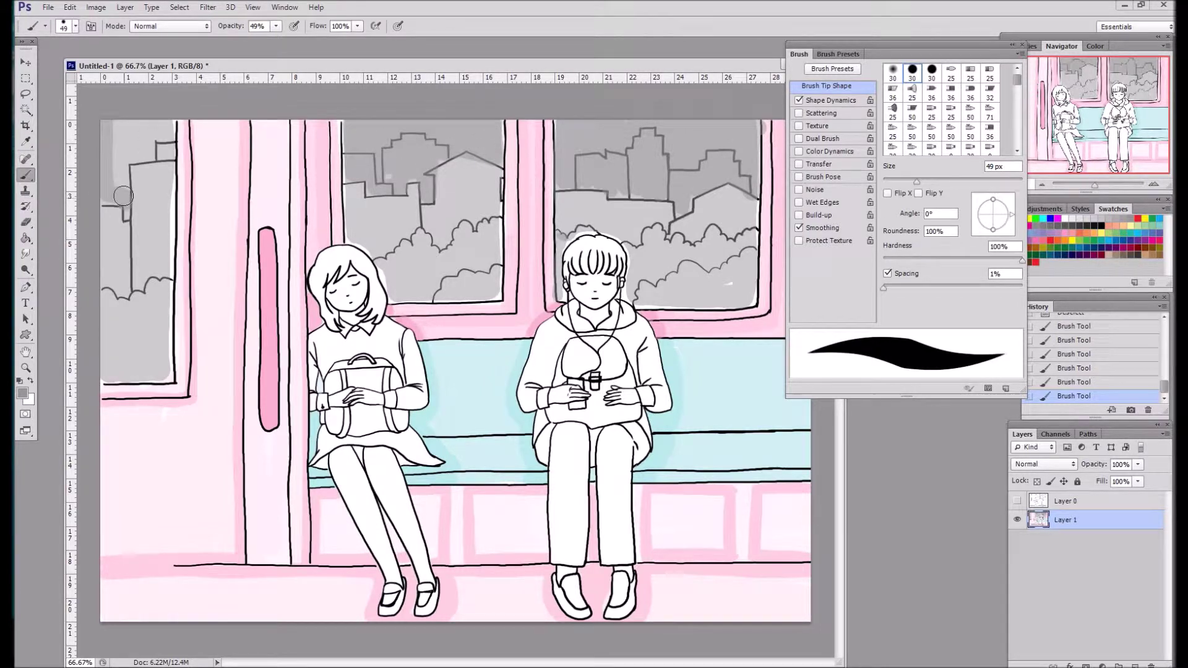
drag(117, 123, 161, 143)
mouse_move(343, 127)
mouse_down()
mouse_move(712, 129)
mouse_move(758, 142)
mouse_up()
click(1066, 219)
Set a yellow swatch with the brush at 100% opacity and 26 px
click(276, 26)
drag(271, 40, 308, 41)
click(1028, 219)
drag(917, 182, 900, 182)
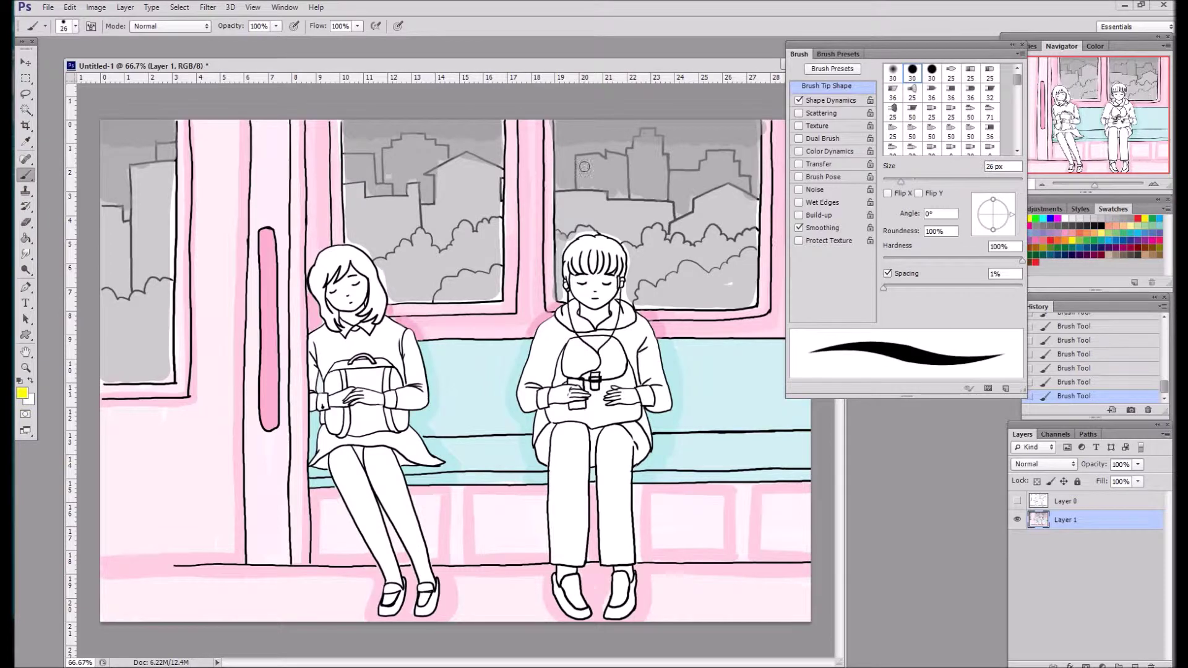
key(ctrl+alt+z)
key(ctrl+alt+z)
key(ctrl+alt+z)
Dot yellow lit windows across the buildings in the right and middle window views
click(562, 213)
click(582, 213)
click(604, 214)
click(650, 214)
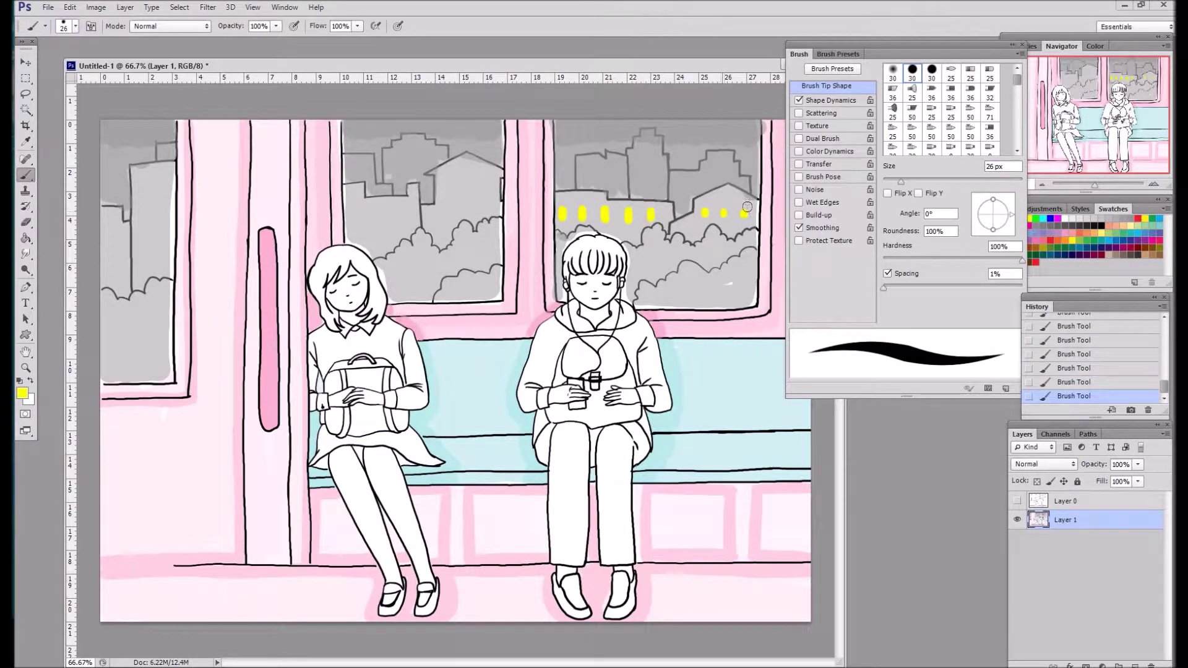
click(718, 158)
click(683, 202)
click(638, 192)
click(650, 193)
click(582, 168)
click(595, 180)
click(608, 168)
click(446, 192)
click(486, 191)
click(351, 212)
Add six yellow lit windows to the building in the left window view
click(165, 186)
click(155, 219)
click(170, 236)
click(108, 224)
click(122, 234)
click(142, 243)
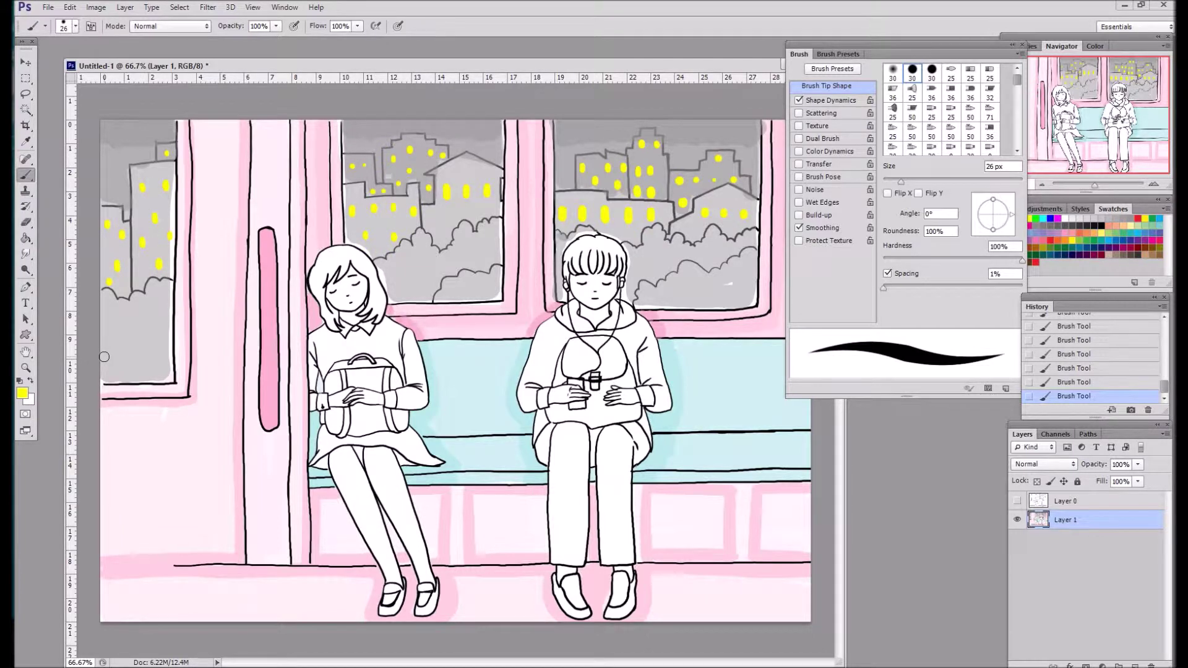
click(1128, 218)
Set the brush to 63% opacity and shade down the girl's left side in grey
key(6)
key(3)
mouse_move(323, 242)
mouse_down()
mouse_move(332, 456)
mouse_move(385, 609)
mouse_up()
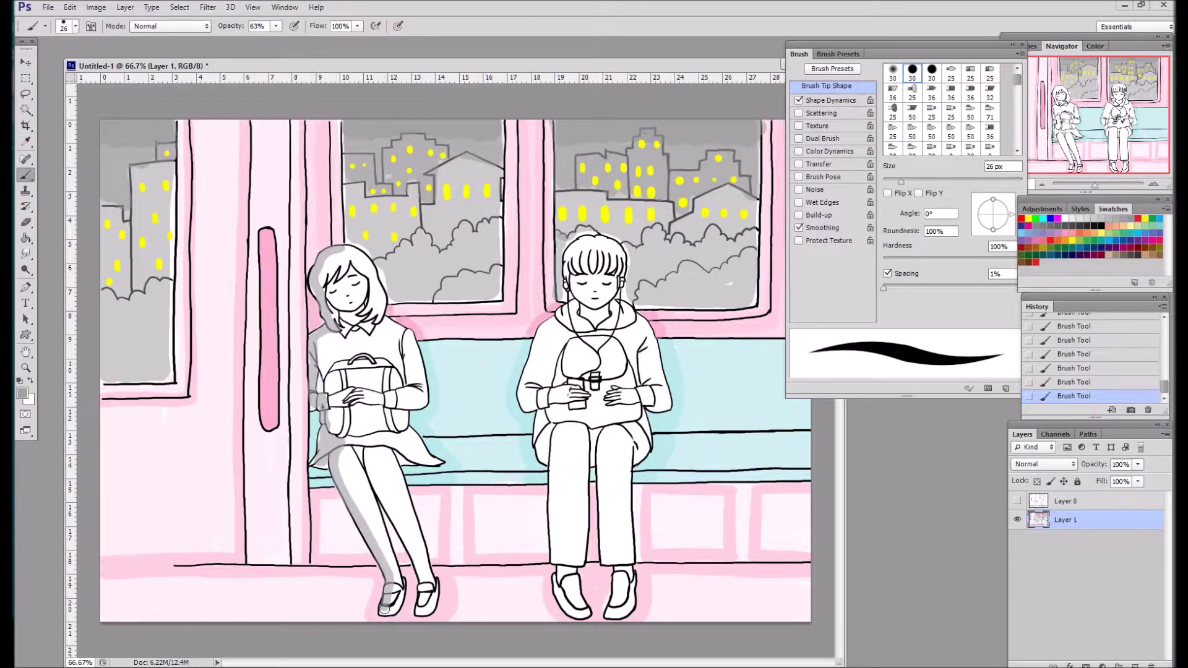
drag(588, 238, 619, 401)
key(ctrl+z)
Shade the boy's hair, bag, jacket, arms, cup, lap and legs in grey
mouse_move(592, 237)
mouse_down()
mouse_move(557, 389)
mouse_move(628, 390)
mouse_move(609, 301)
mouse_up()
mouse_move(539, 408)
mouse_down()
mouse_move(552, 431)
mouse_move(648, 411)
mouse_move(564, 435)
mouse_up()
drag(657, 322, 628, 370)
drag(565, 319, 529, 402)
mouse_move(650, 377)
mouse_down()
mouse_move(656, 408)
mouse_move(578, 402)
mouse_move(631, 427)
mouse_move(622, 430)
mouse_up()
drag(542, 436, 556, 600)
drag(635, 457, 630, 563)
Shade the girl's legs, skirt, sleeve, neck, hair and bag grey, then zoom out
drag(365, 446, 418, 612)
drag(405, 440, 346, 442)
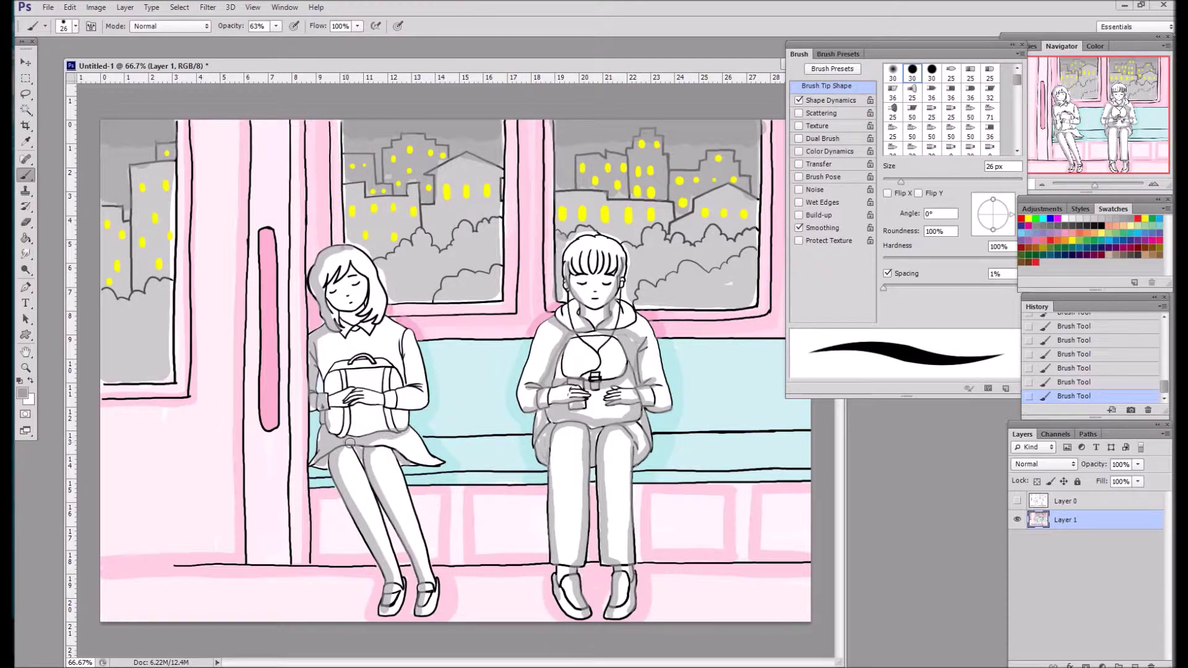
drag(407, 330, 405, 427)
mouse_move(334, 408)
mouse_down()
mouse_move(337, 433)
mouse_move(390, 405)
mouse_up()
drag(337, 322, 337, 284)
drag(331, 362, 330, 396)
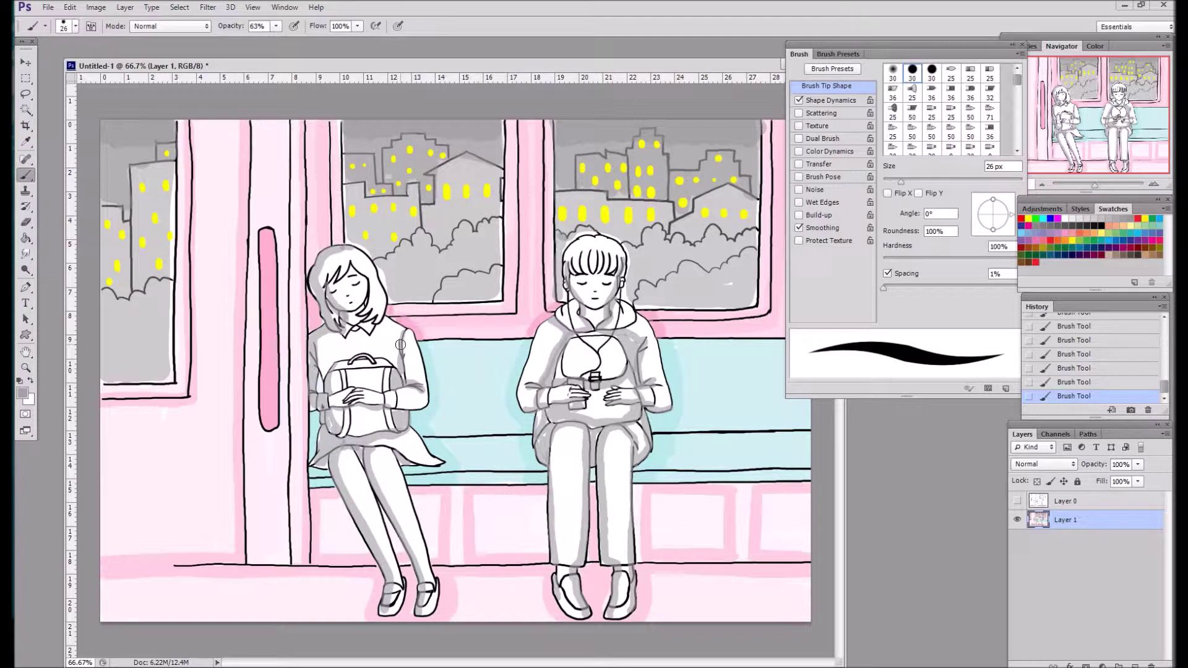
click(1041, 189)
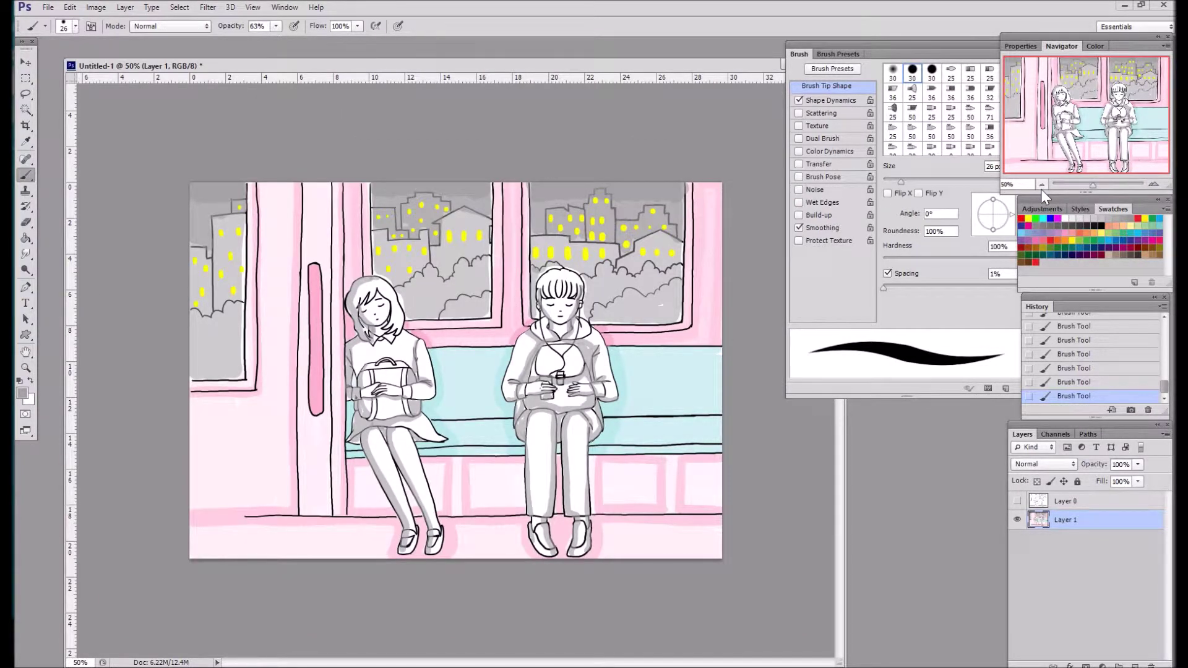
Create Layer 2, fill it with white, then hide it to reveal the drawing
click(1135, 664)
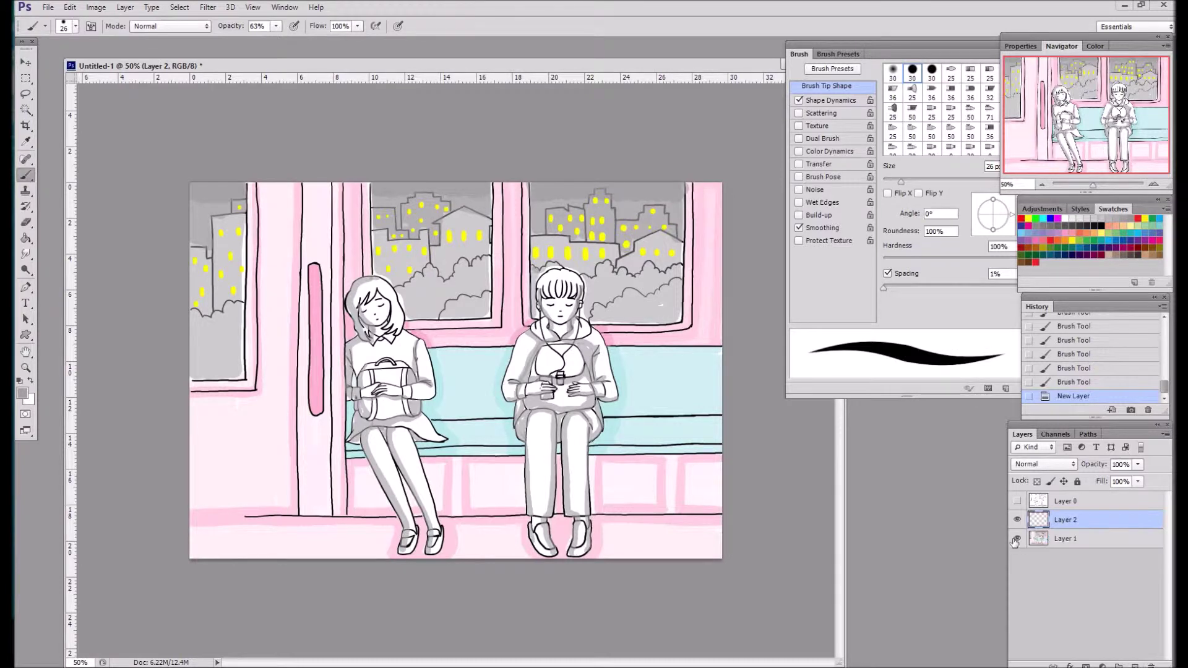
key(ctrl+BackSpace)
key(t)
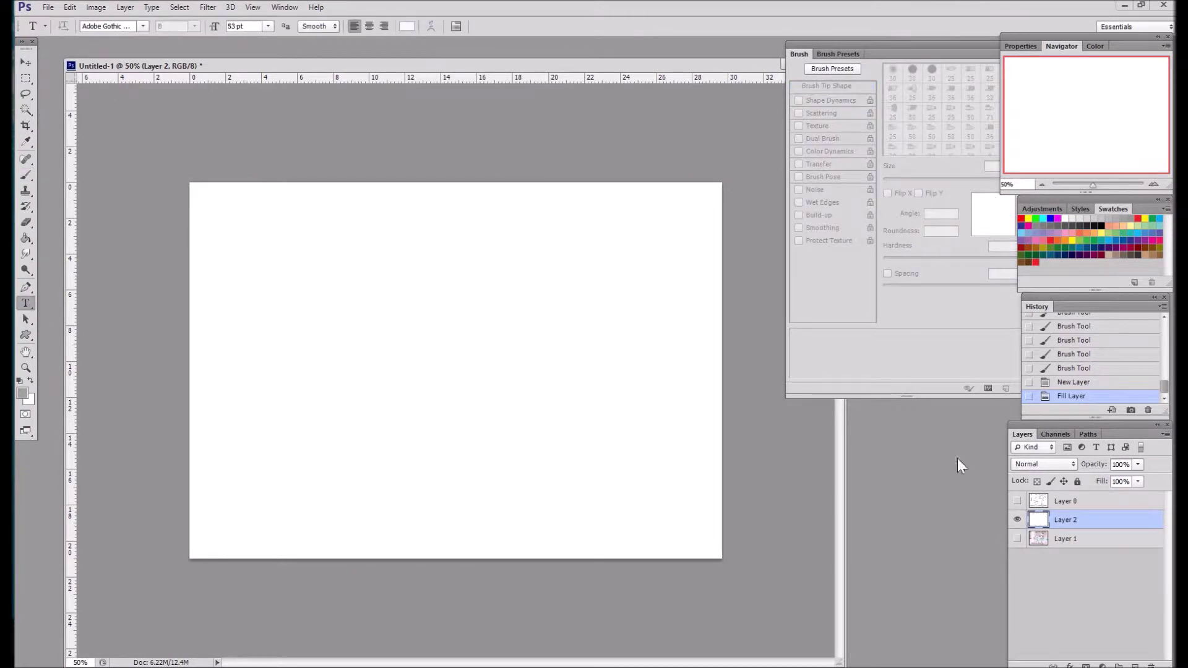
click(1018, 520)
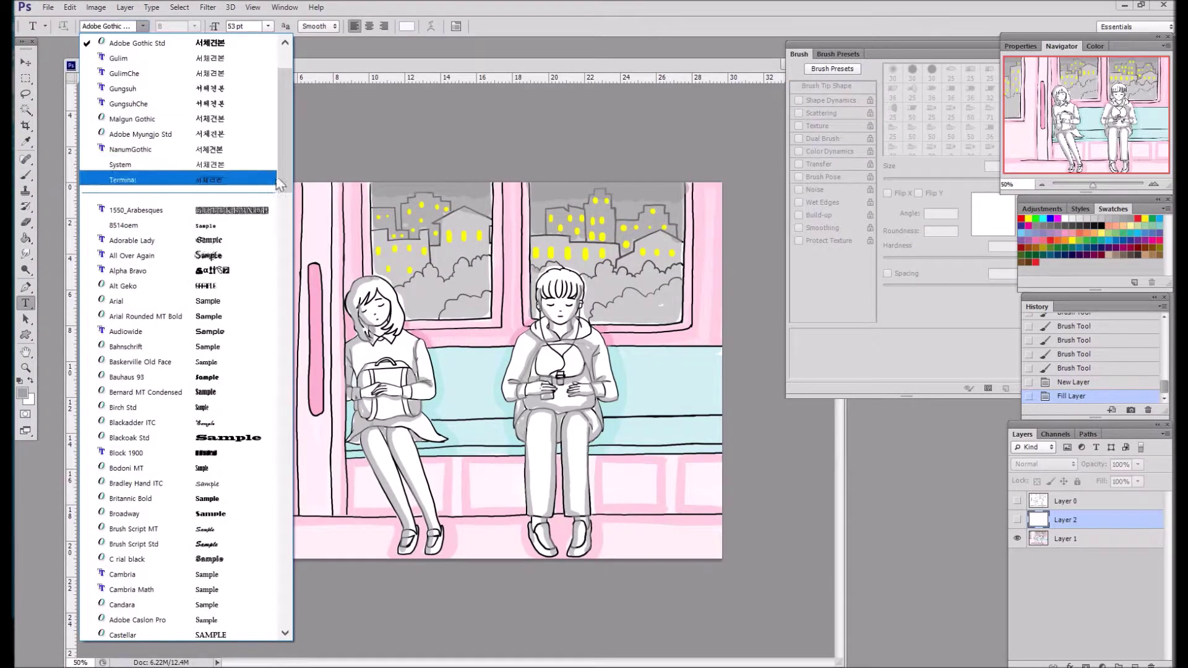
Start a text block above the windows and set the text colour to white
click(246, 223)
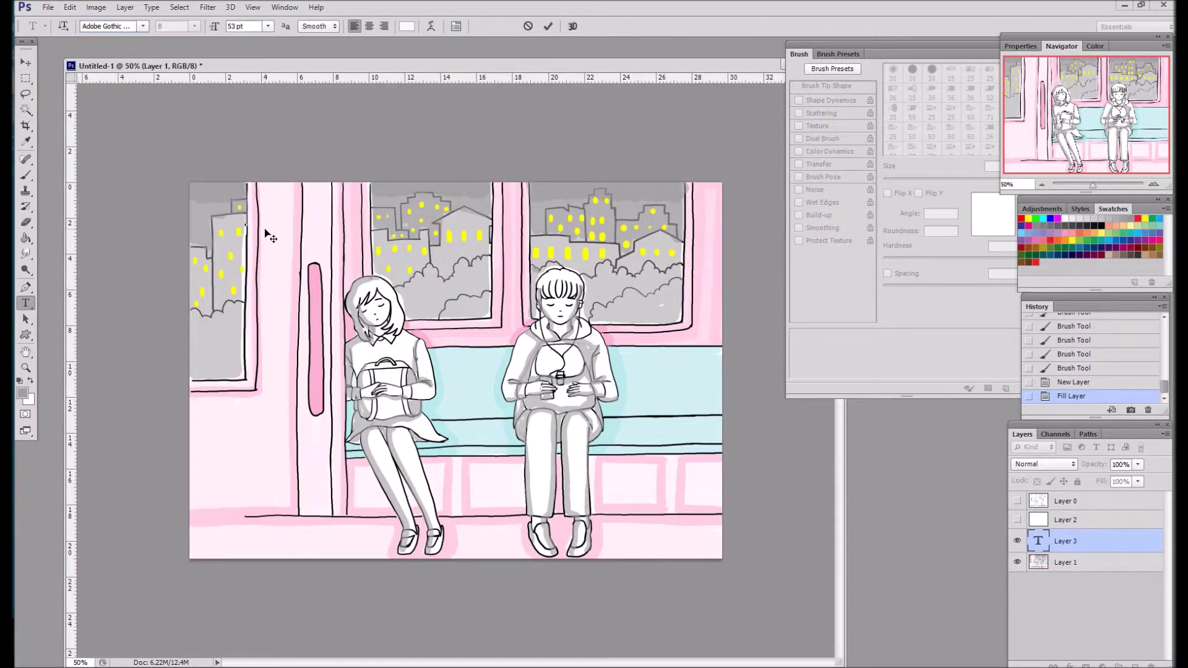
click(406, 26)
click(886, 214)
click(1008, 201)
text(W)
key(ctrl+a)
click(407, 26)
click(739, 207)
click(1027, 202)
Type the two-line Korean caption about dreams and hopes, then scale it smaller
text(창문으로 )
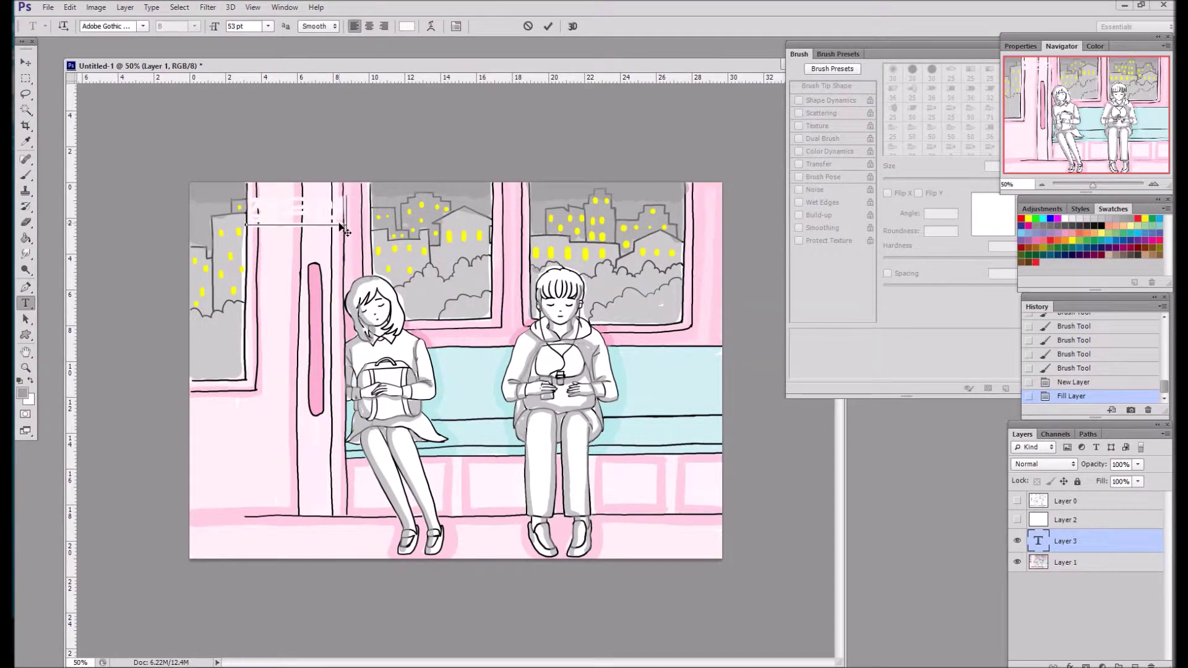
text(들이)
key(BackSpace)
text(의 꿈)
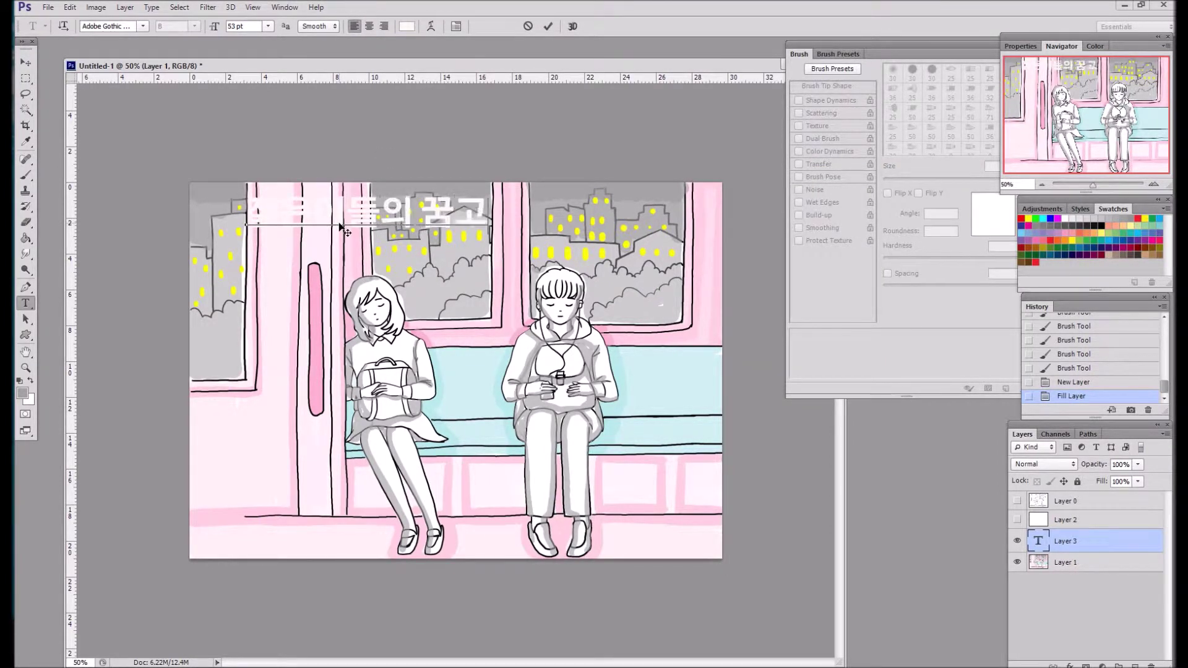
text(과 희망이 실현되는)
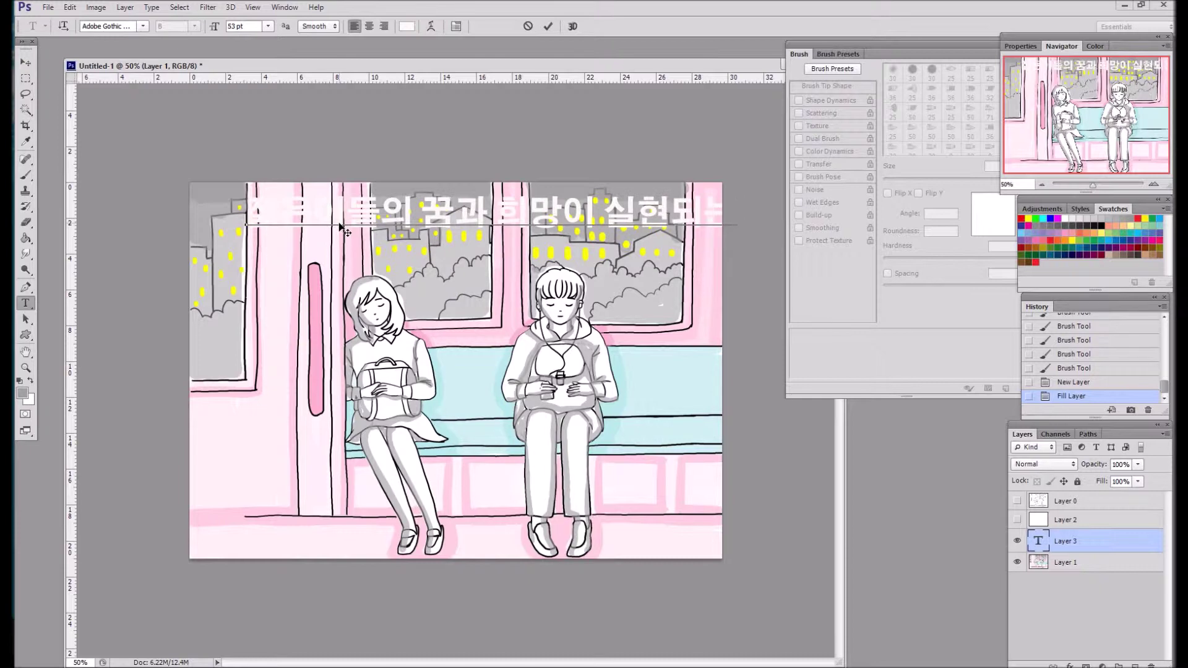
text( 행복한 세상이 되기를 바)
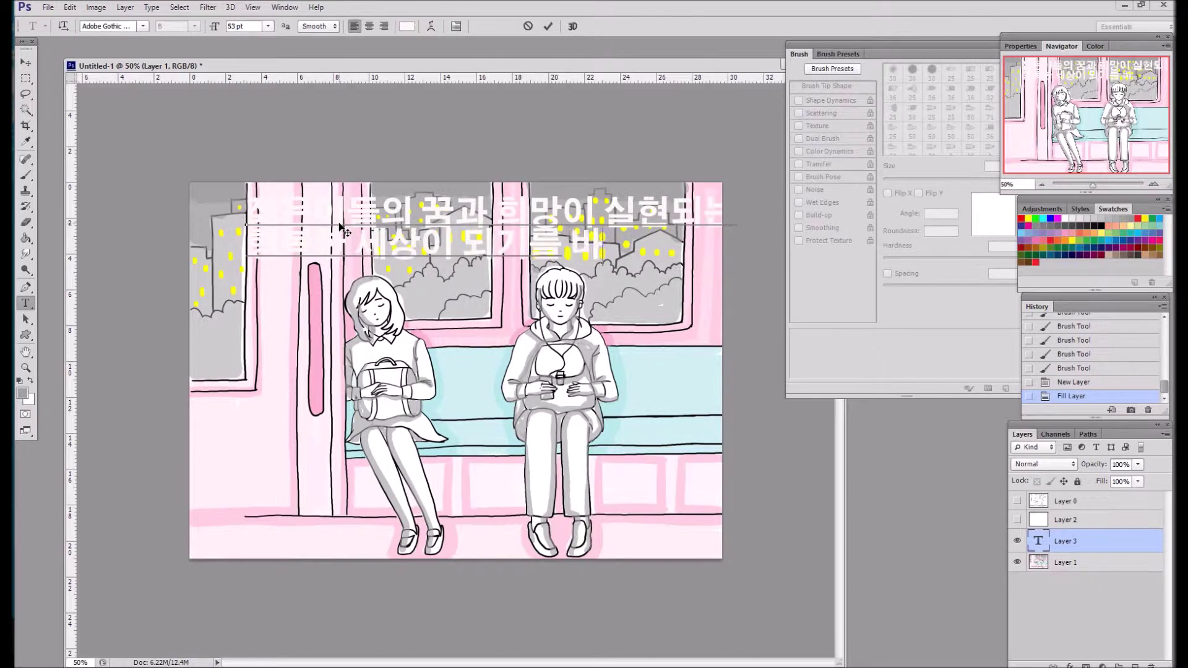
text(랍니다)
click(548, 26)
key(ctrl+t)
drag(736, 225, 642, 224)
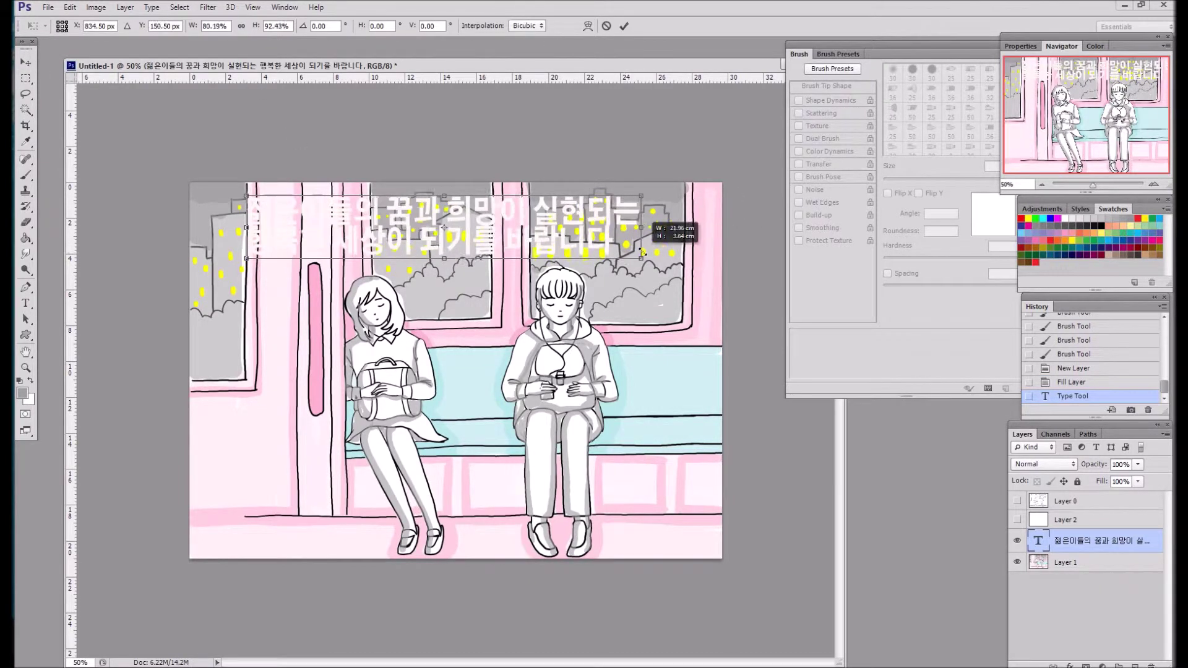
Confirm the caption's size and give it a bright blue Stroke outline
key(Return)
click(1068, 664)
click(1065, 505)
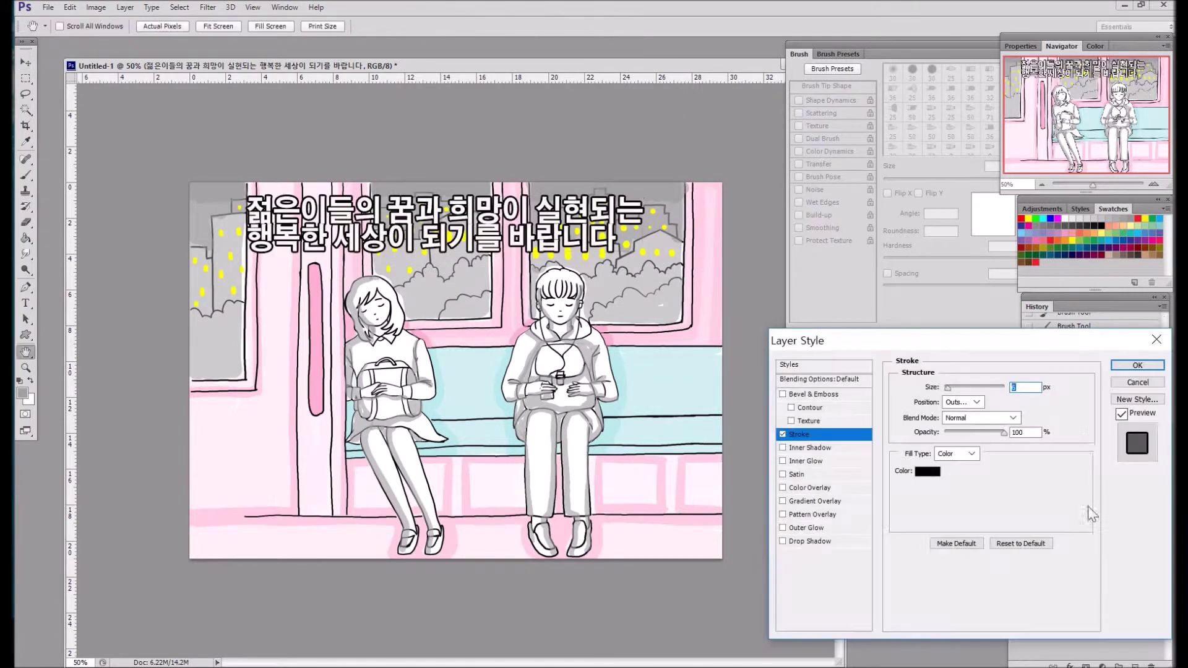
click(928, 472)
click(904, 338)
click(882, 212)
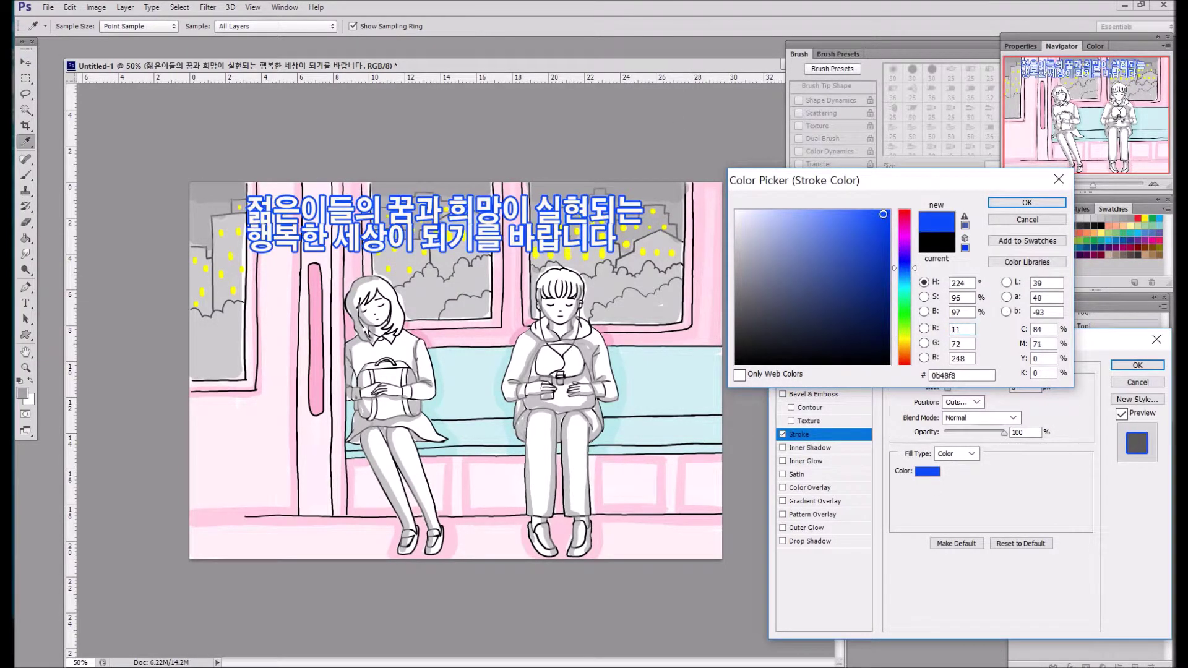
click(1027, 202)
Add Bevel & Emboss and a Drop Shadow at 129° angle with wider spread
click(813, 394)
click(810, 541)
click(1036, 389)
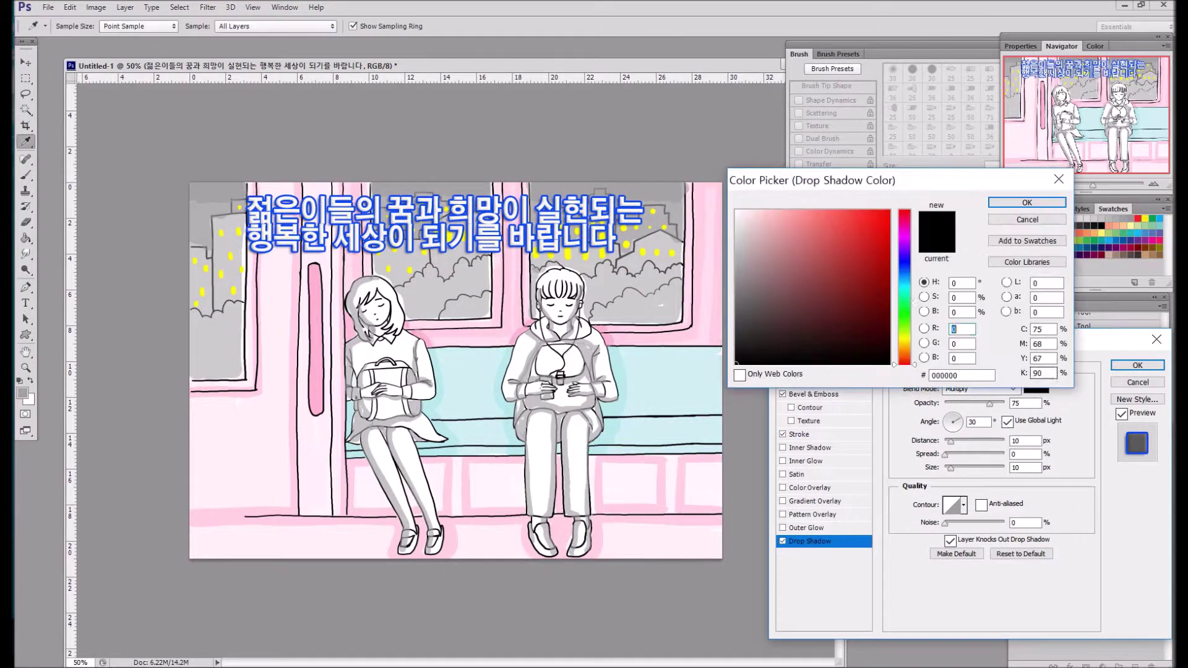
click(888, 211)
click(905, 339)
click(1026, 202)
click(947, 418)
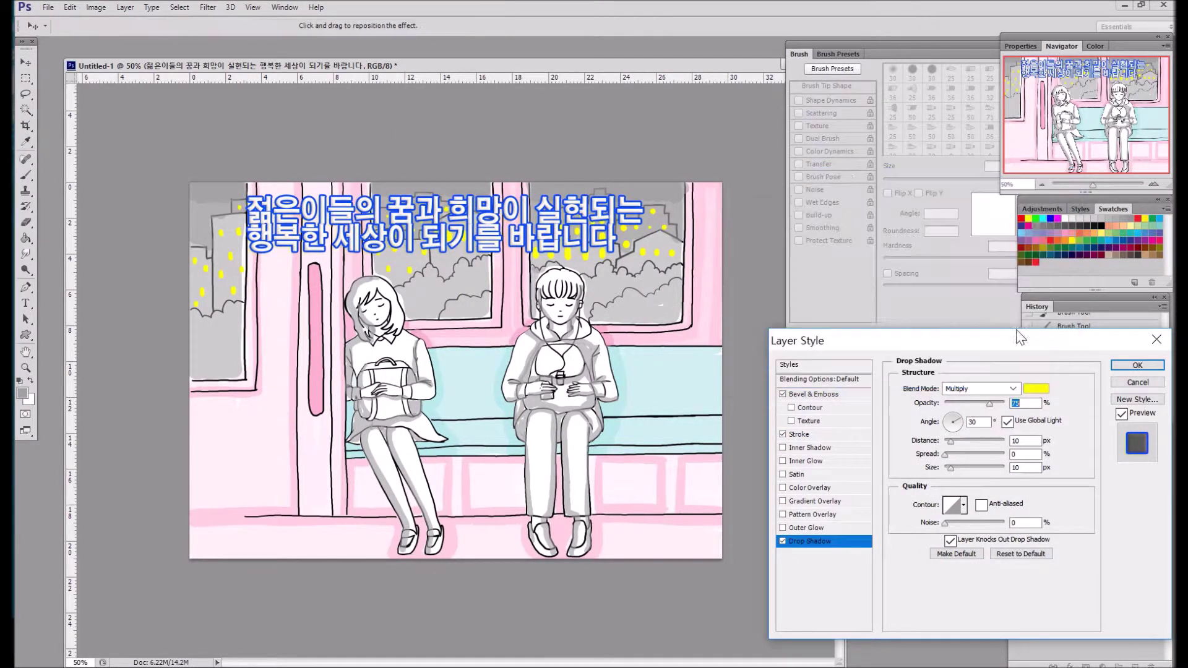
text(129)
mouse_move(946, 455)
mouse_down()
mouse_move(968, 454)
mouse_move(951, 467)
mouse_move(952, 441)
mouse_move(954, 467)
mouse_up()
Make the drop shadow blue with spread 53 and size 27
click(1036, 388)
click(909, 284)
click(1027, 202)
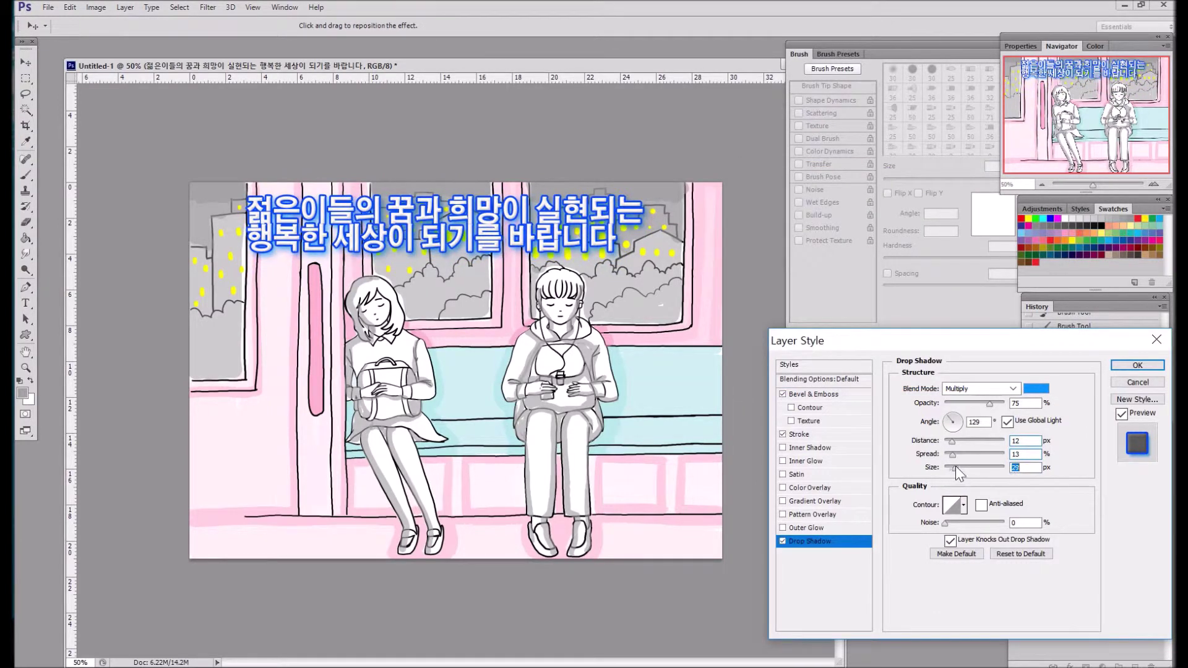
key(Return)
click(1153, 184)
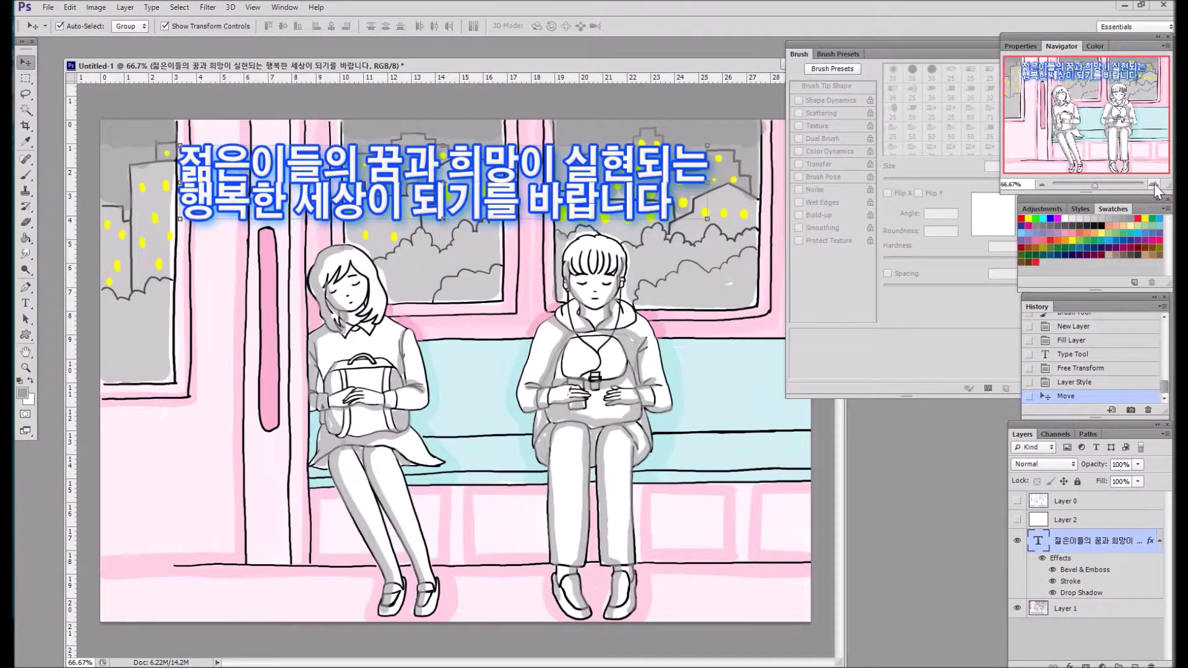
drag(1022, 86, 944, 86)
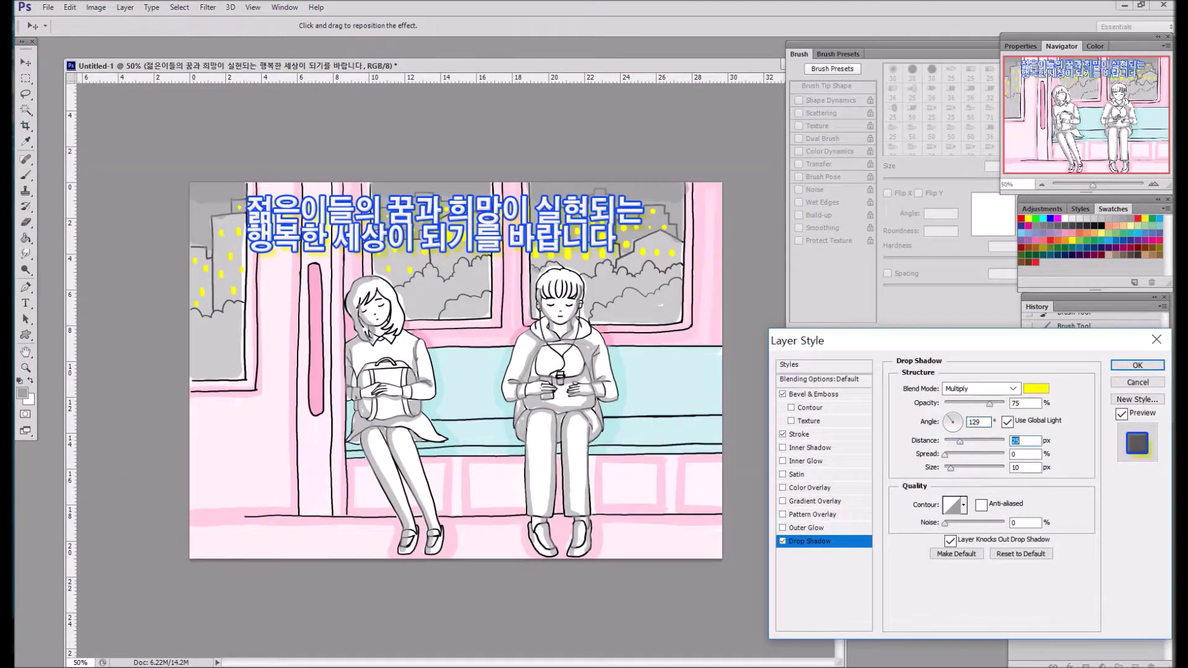
mouse_move(945, 453)
mouse_down()
mouse_move(976, 454)
mouse_move(954, 468)
mouse_up()
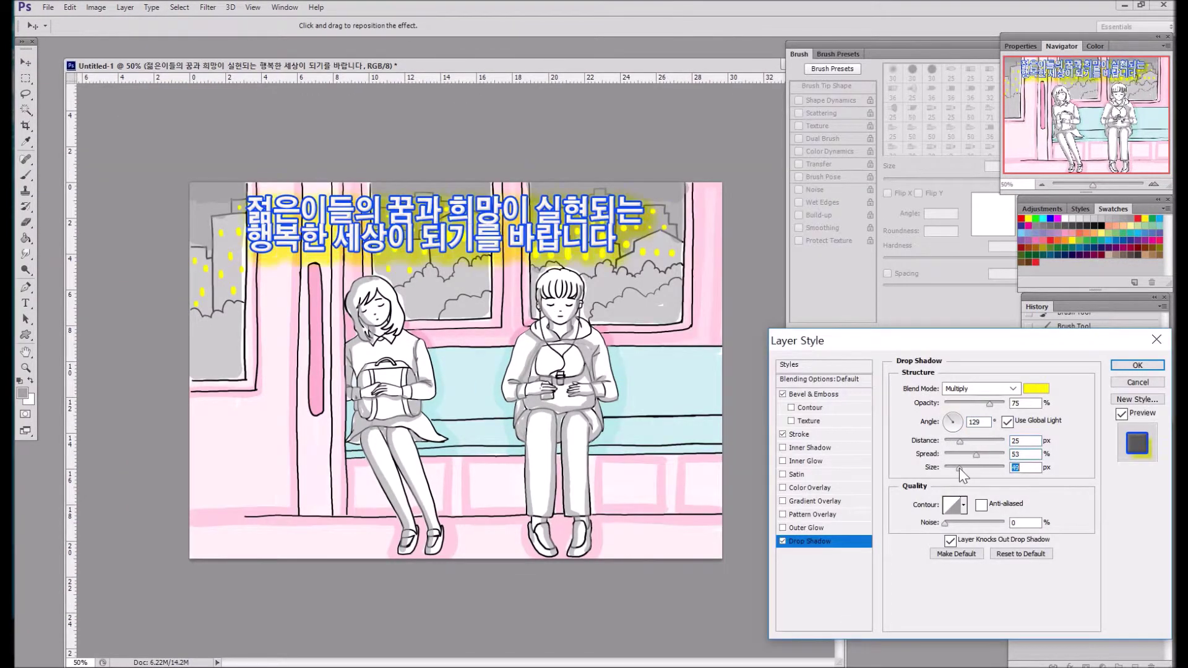
click(1037, 388)
click(905, 277)
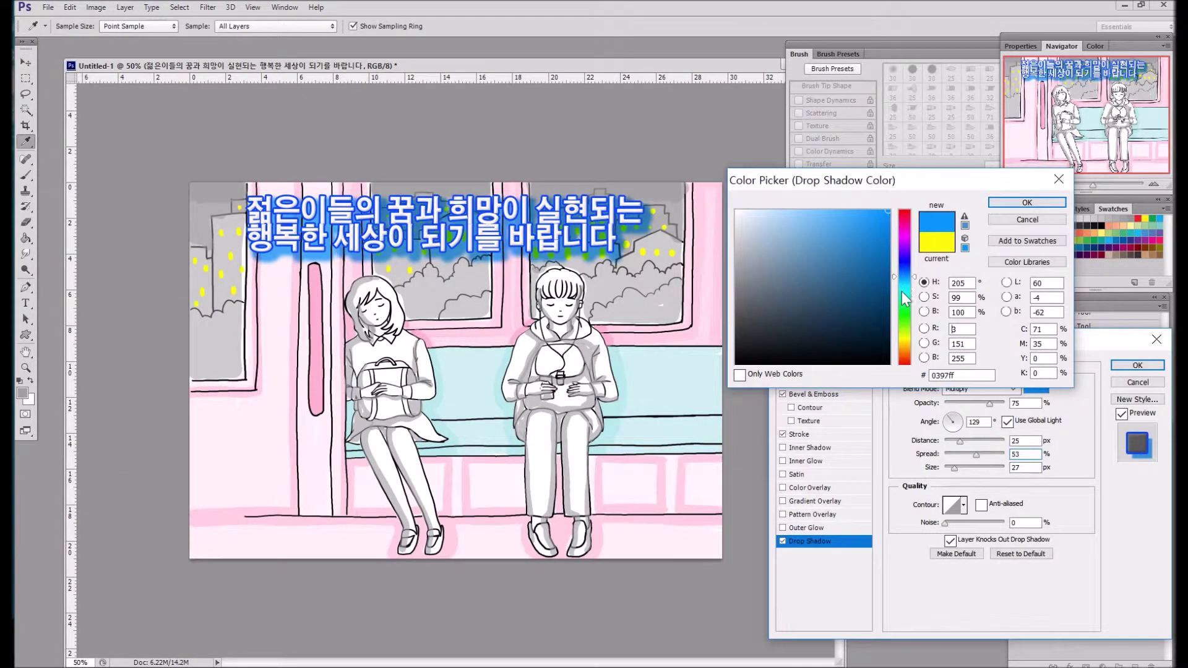
click(1021, 203)
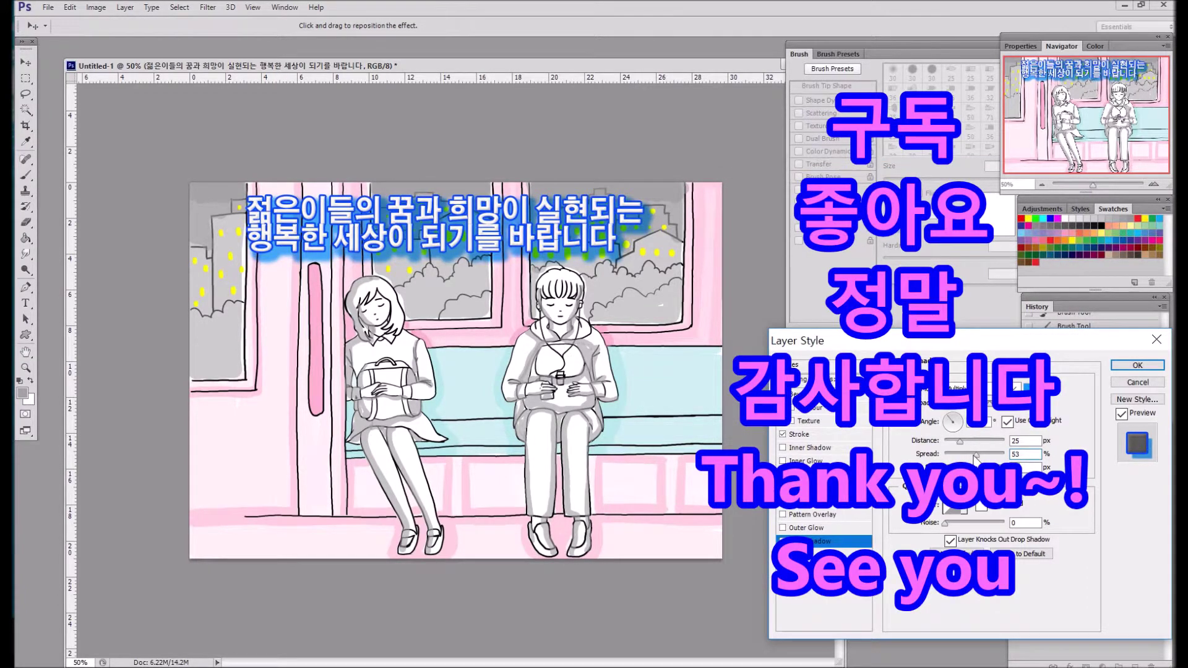
Lower the drop shadow spread to 13%, apply the style, and nudge the caption into place
mouse_move(975, 456)
mouse_down()
mouse_move(953, 461)
mouse_move(952, 442)
mouse_up()
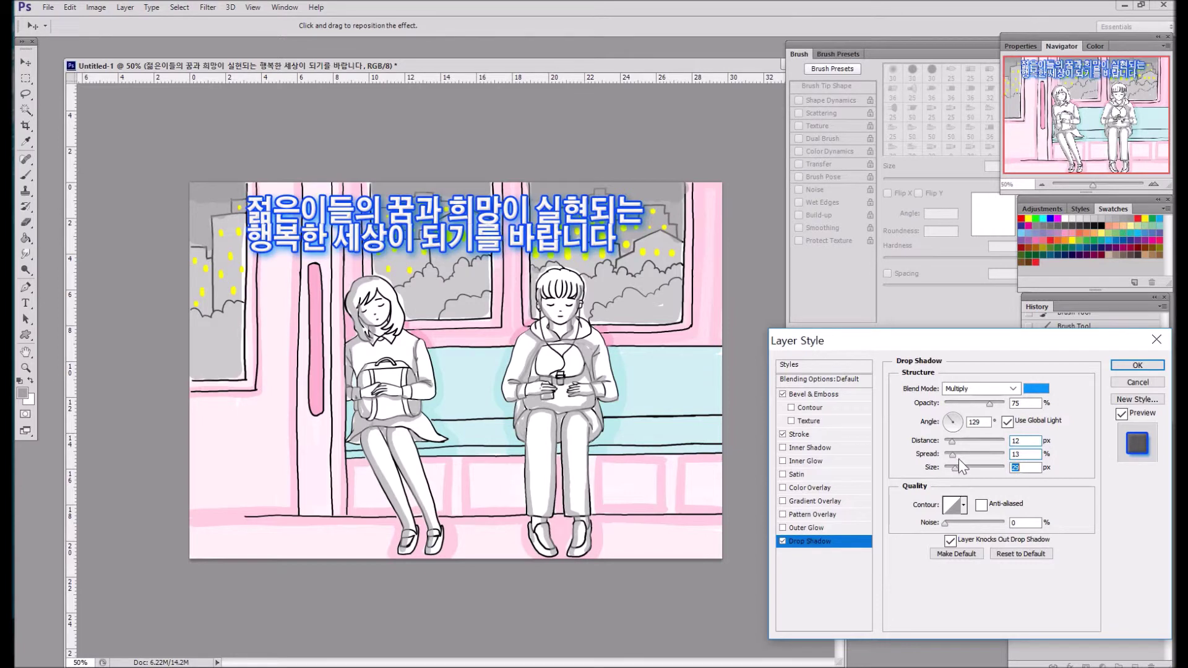
drag(952, 456, 949, 455)
click(1137, 365)
drag(604, 244, 605, 249)
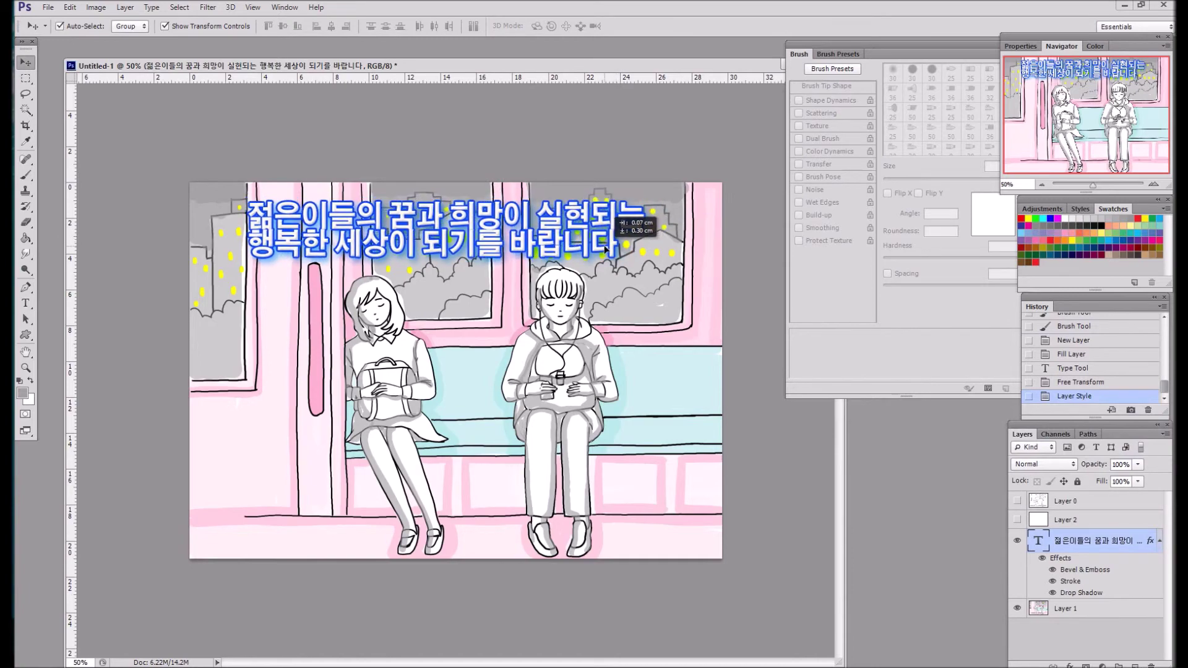